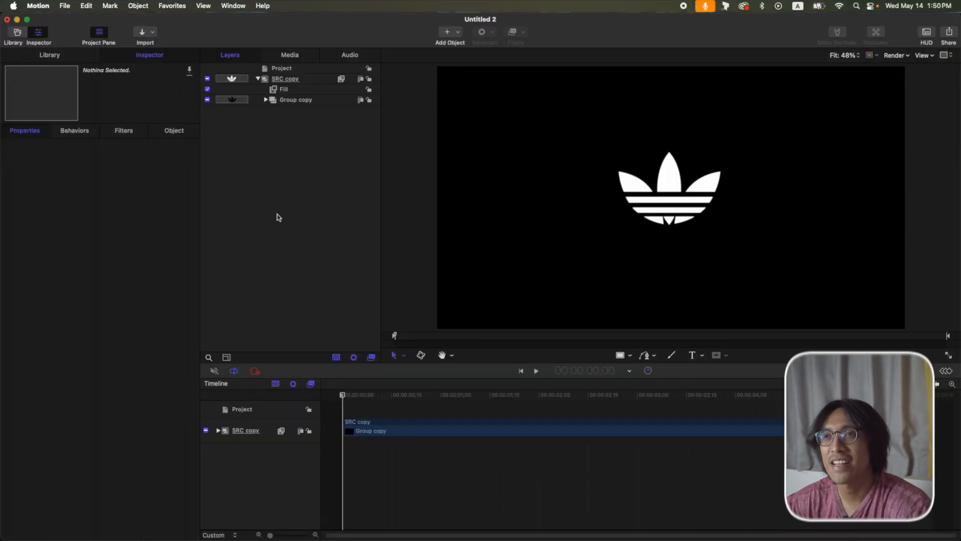
Delete the Drop Zone copy layer from Group copy inside SRC copy.
{"action": "left_click", "coordinate": [284, 69]}
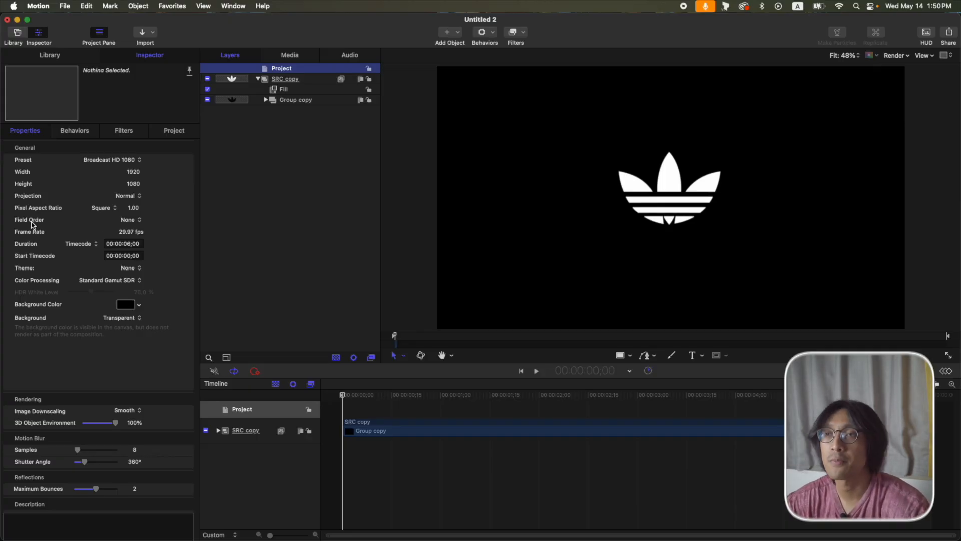
{"action": "left_click", "coordinate": [314, 81]}
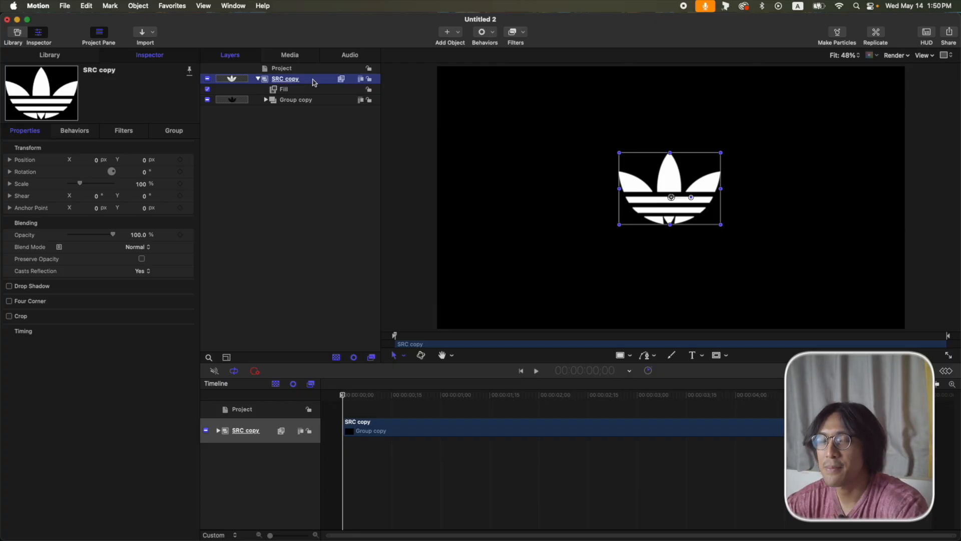
{"action": "left_click", "coordinate": [290, 102]}
{"action": "left_click", "coordinate": [265, 100]}
{"action": "left_click", "coordinate": [310, 112]}
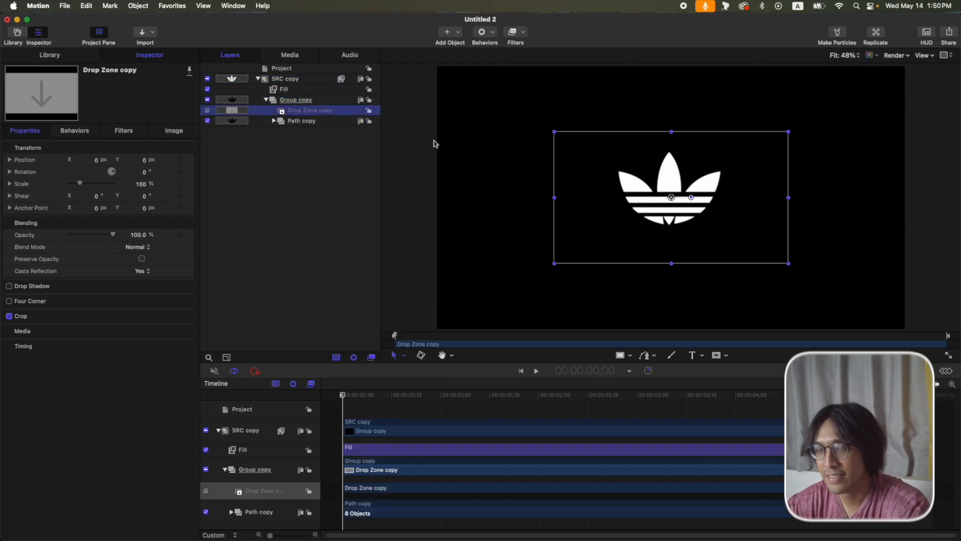
{"action": "key", "text": "Delete"}
Inspect Path copy's eight paths and the Fill filter, then collapse SRC copy.
{"action": "left_click", "coordinate": [274, 110]}
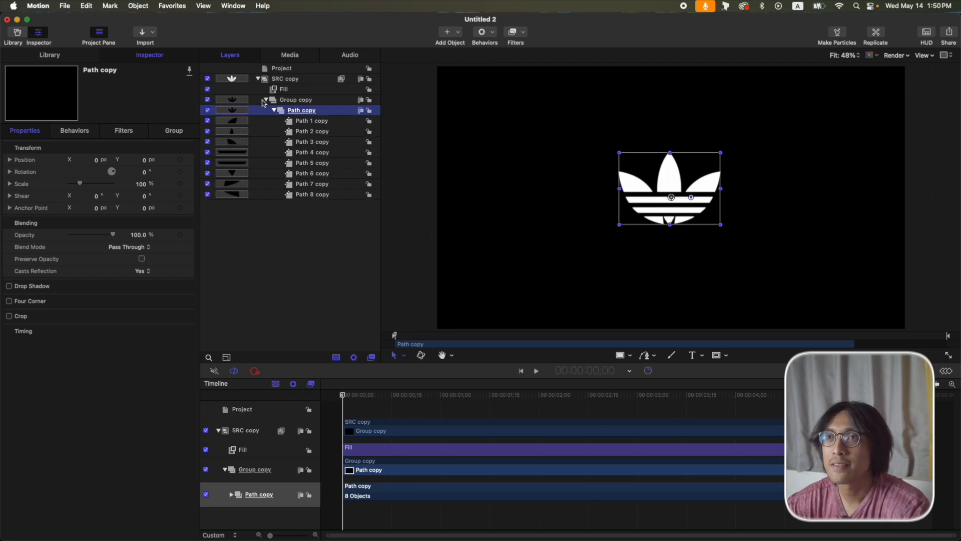
{"action": "left_click", "coordinate": [291, 97]}
{"action": "left_click", "coordinate": [289, 90]}
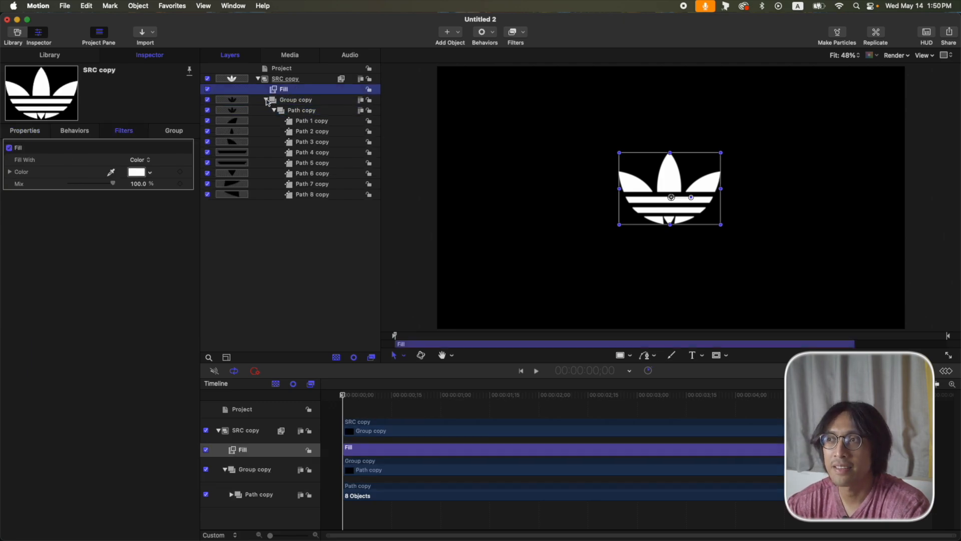
{"action": "left_click", "coordinate": [258, 78]}
{"action": "left_click", "coordinate": [301, 80]}
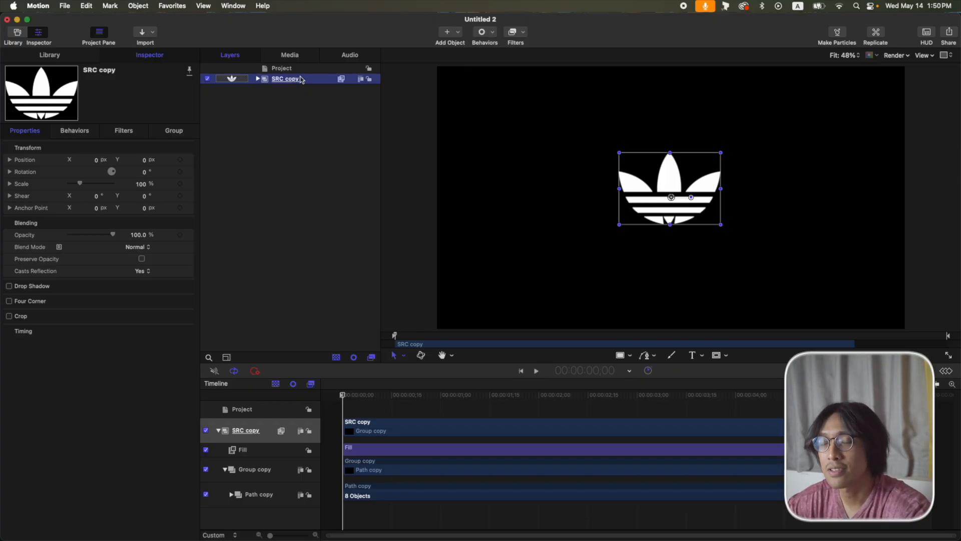
Clone SRC copy into a new group named MASK and hide the original SRC copy.
{"action": "key", "text": "k"}
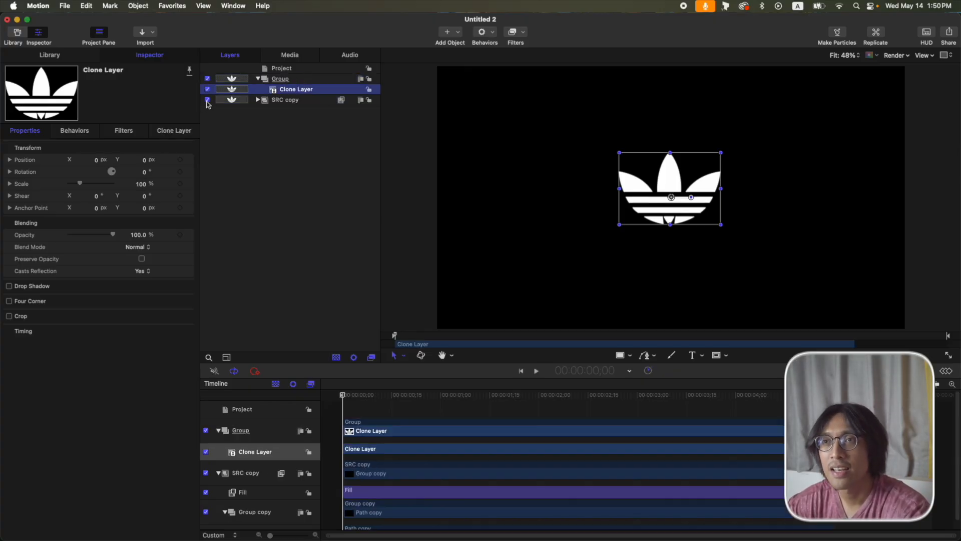
{"action": "left_click", "coordinate": [208, 99]}
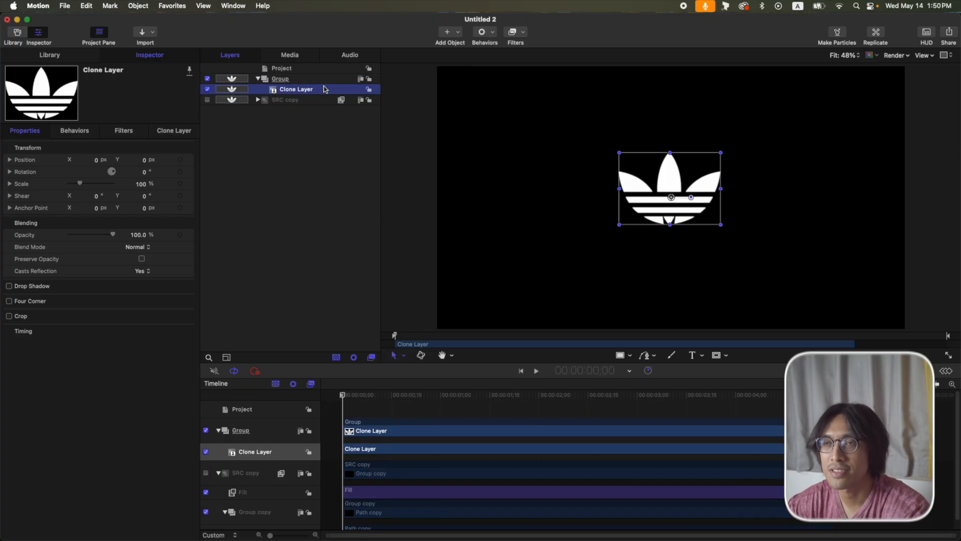
{"action": "double_click", "coordinate": [299, 78]}
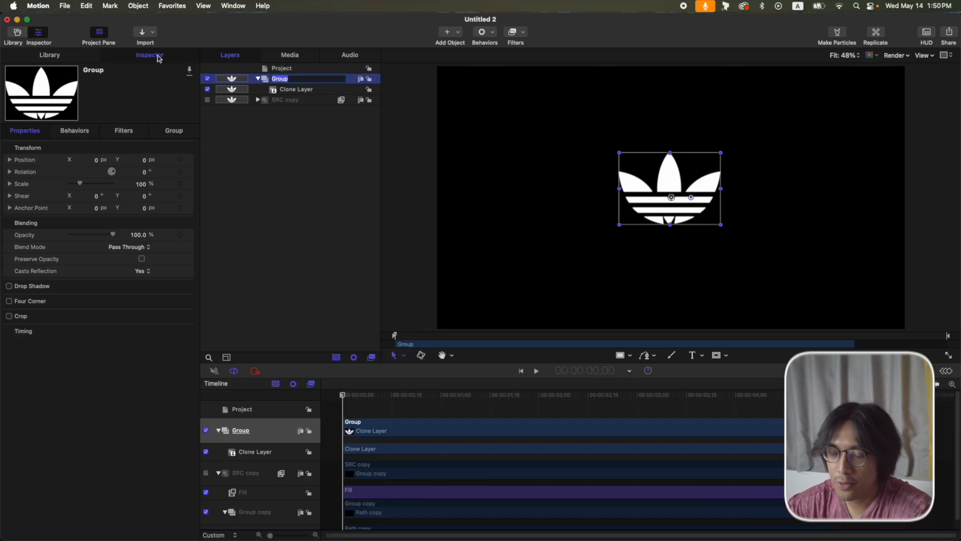
{"action": "type", "text": "MASK"}
{"action": "key", "text": "Return"}
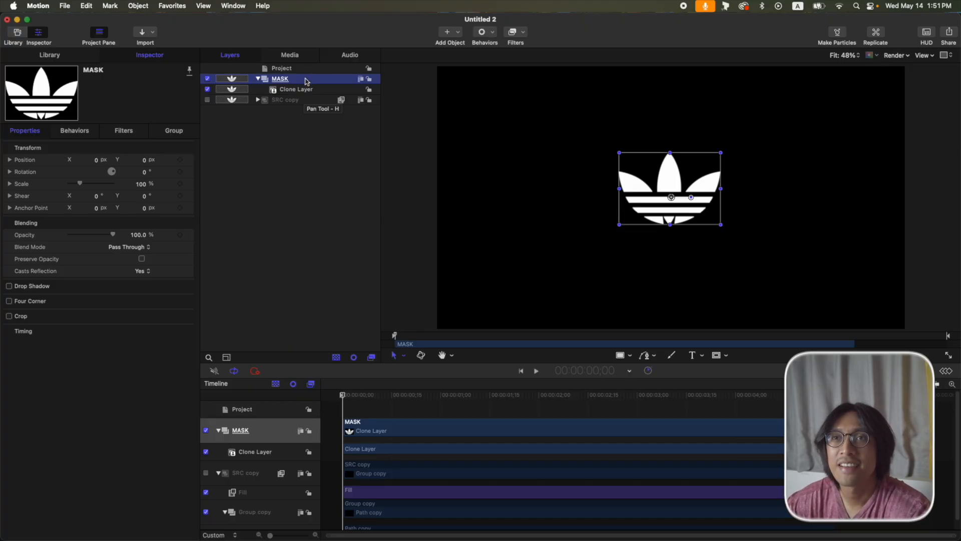
Apply a Stylize Extrude filter to MASK with an angle of 170°.
{"action": "left_click", "coordinate": [515, 33]}
{"action": "mouse_move", "coordinate": [537, 149]}
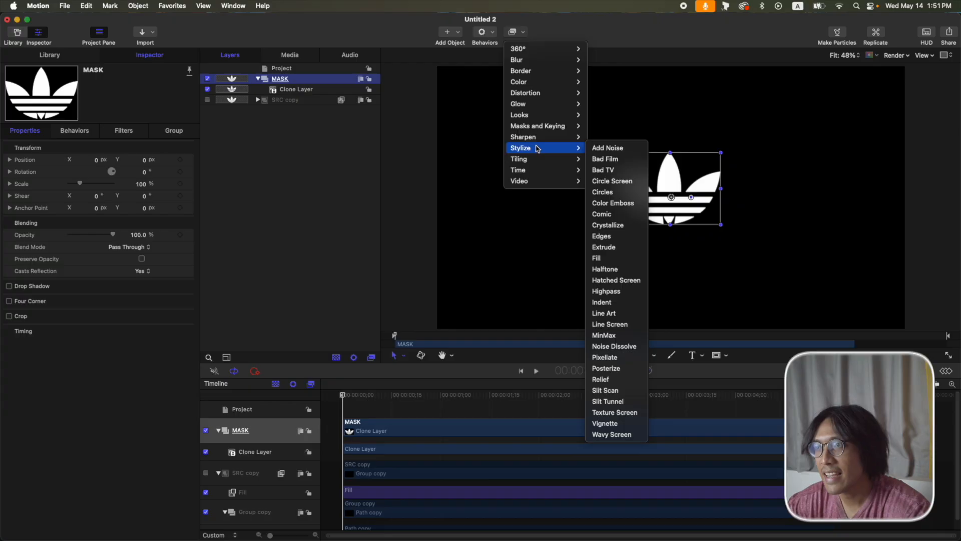
{"action": "left_click", "coordinate": [604, 247]}
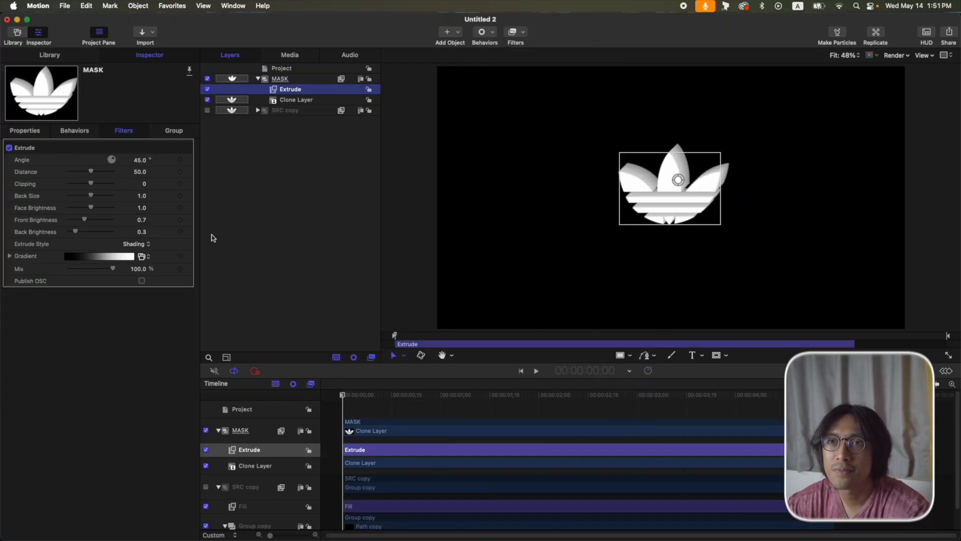
{"action": "left_click", "coordinate": [140, 161]}
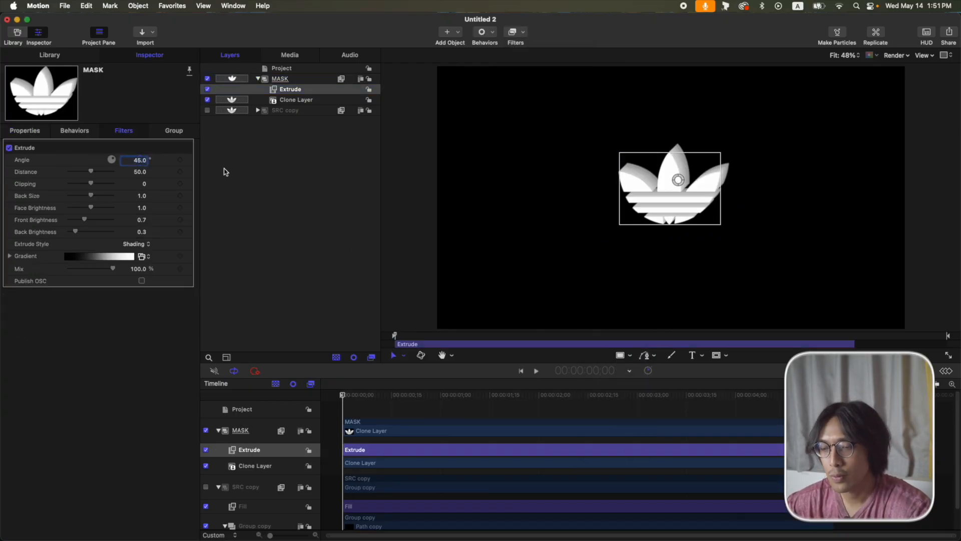
{"action": "type", "text": "170"}
{"action": "key", "text": "Return"}
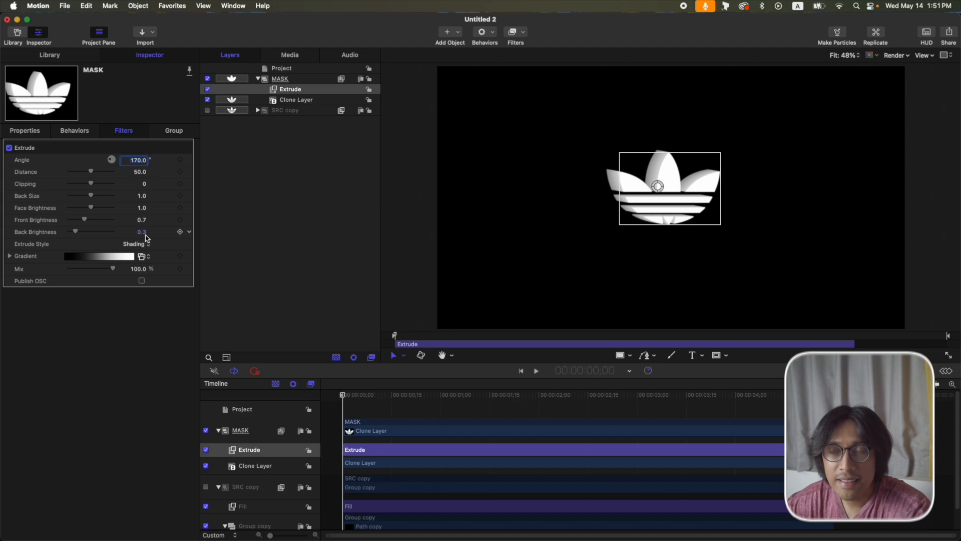
Set the Extrude distance to 10 and back brightness to 0.1.
{"action": "left_click", "coordinate": [140, 172]}
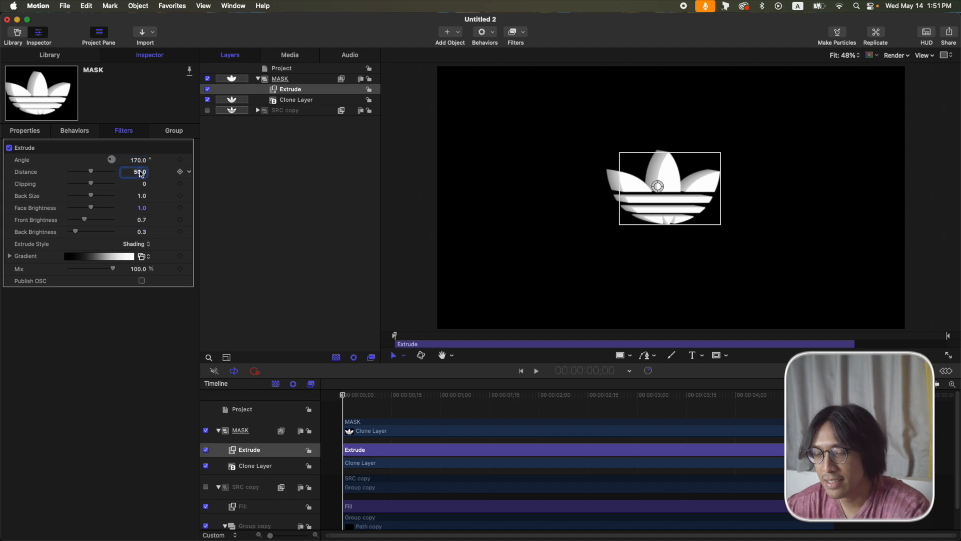
{"action": "type", "text": "15"}
{"action": "key", "text": "Return"}
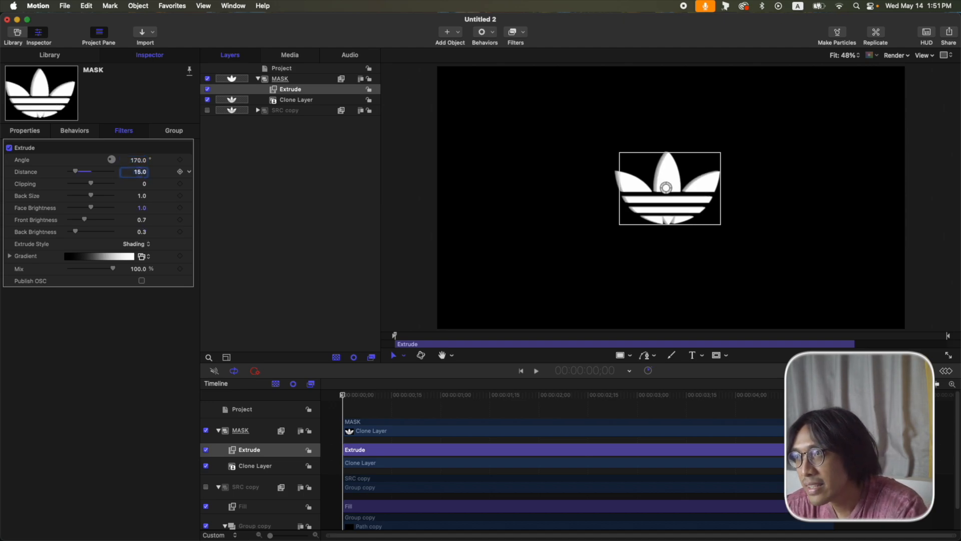
{"action": "type", "text": "10"}
{"action": "key", "text": "Return"}
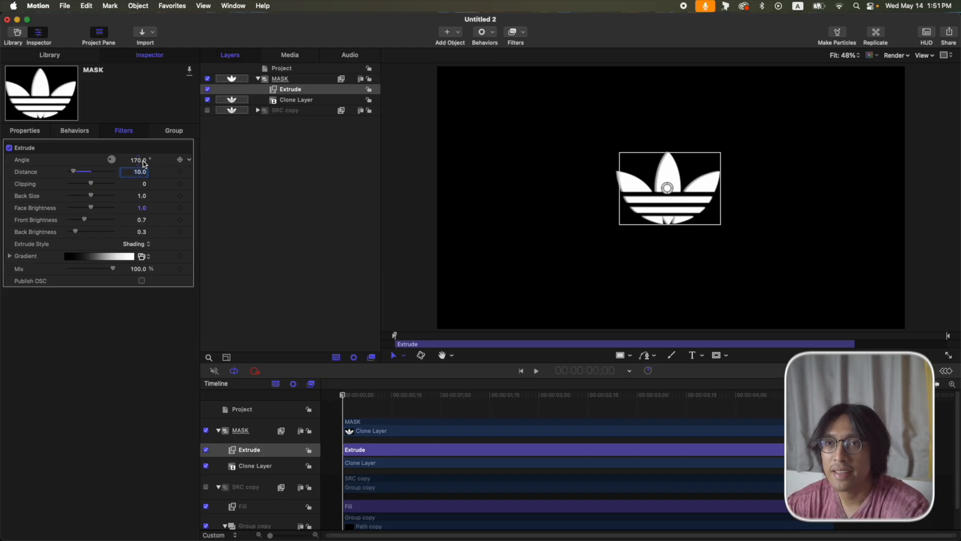
{"action": "left_click", "coordinate": [141, 233]}
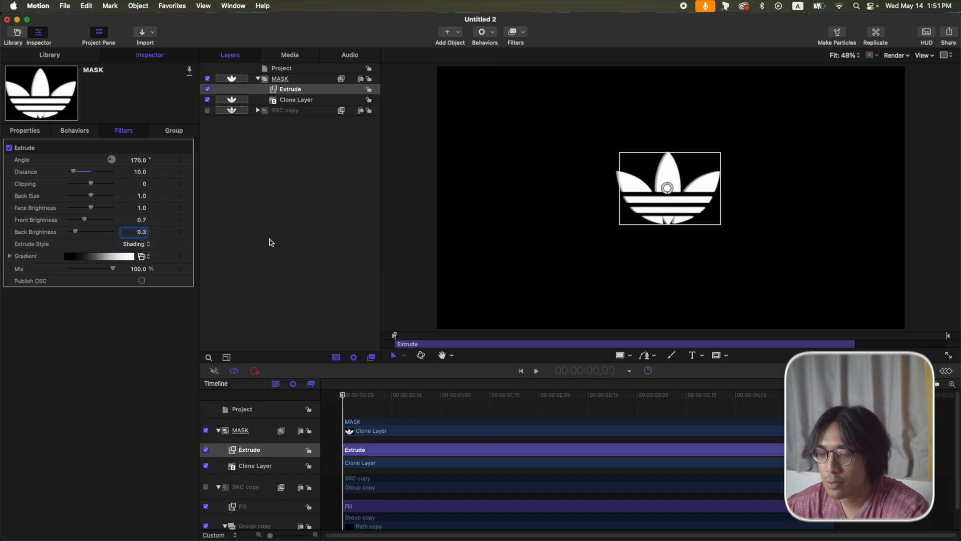
{"action": "type", "text": "0.1"}
{"action": "key", "text": "Return"}
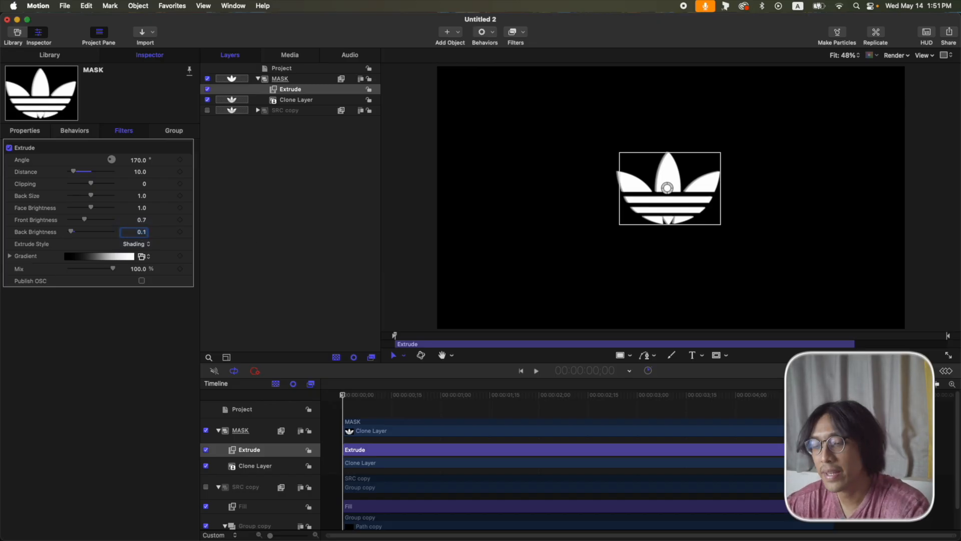
Duplicate the Extrude filter and set the copy's angle to 350°.
{"action": "key", "text": "super+d"}
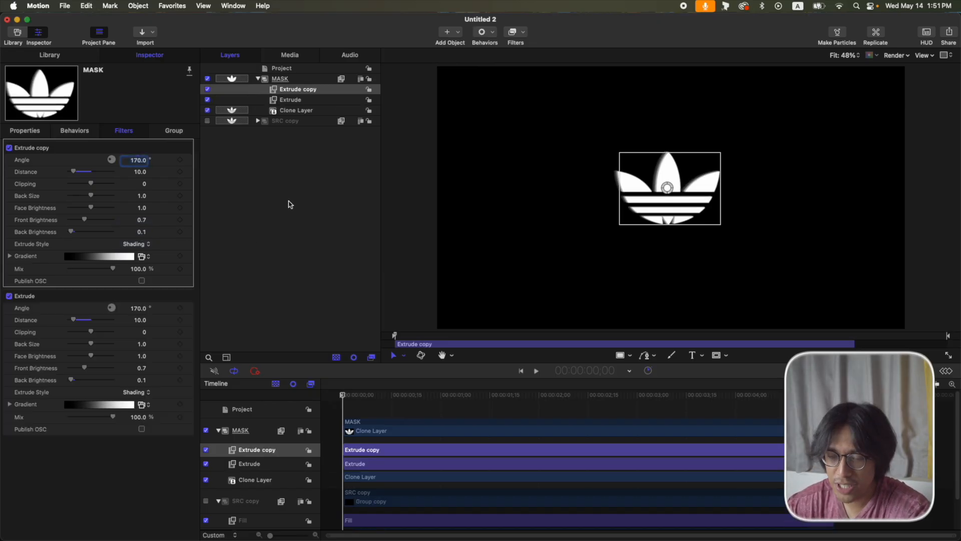
{"action": "type", "text": "350"}
{"action": "key", "text": "Return"}
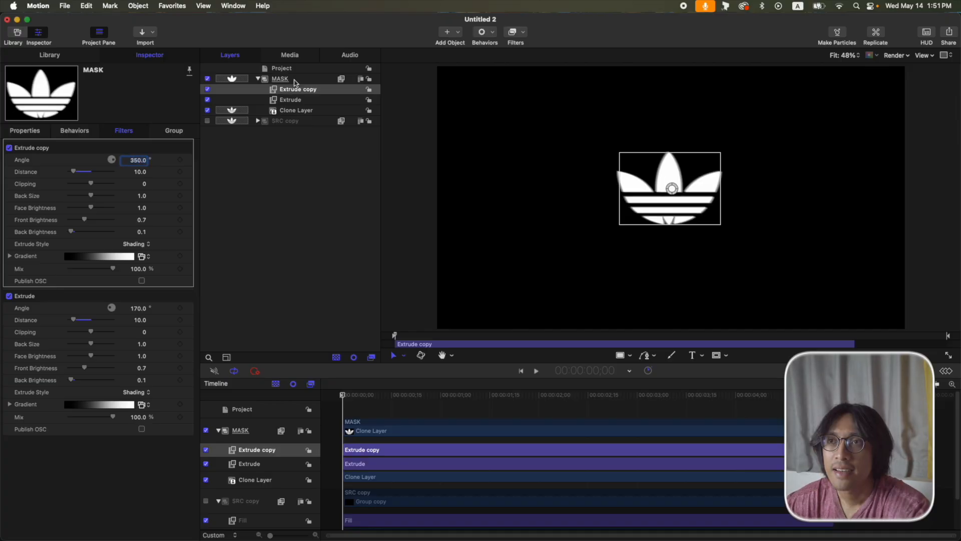
Give the MASK group a fixed full-frame resolution.
{"action": "left_click", "coordinate": [294, 79]}
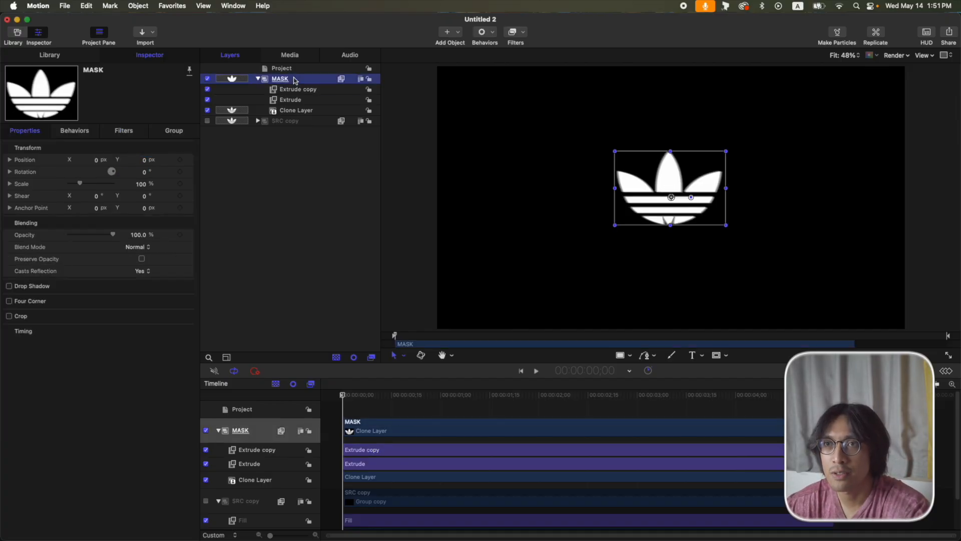
{"action": "left_click", "coordinate": [173, 131]}
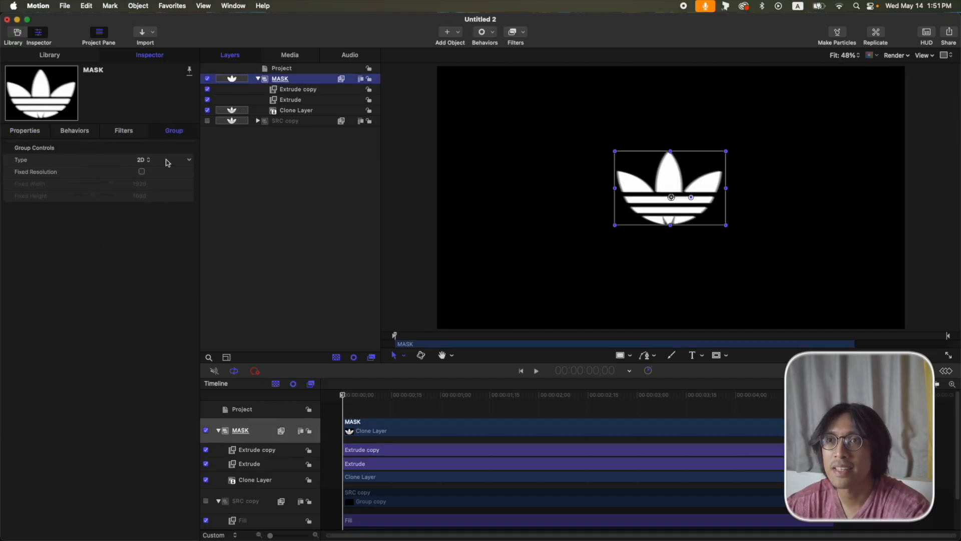
{"action": "left_click", "coordinate": [142, 173]}
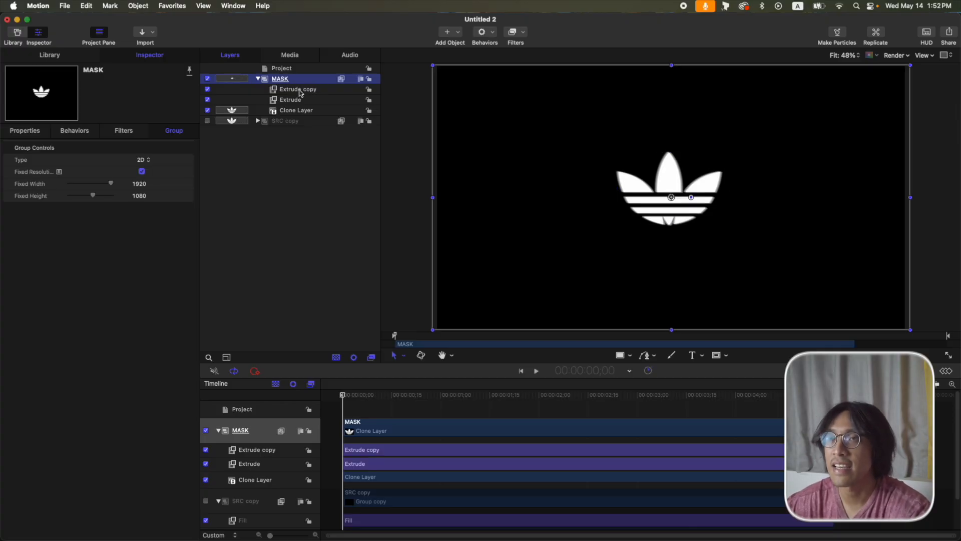
Add an Indent filter to MASK with depth 20, softness 0.65 and ambient 0.61.
{"action": "left_click", "coordinate": [521, 36]}
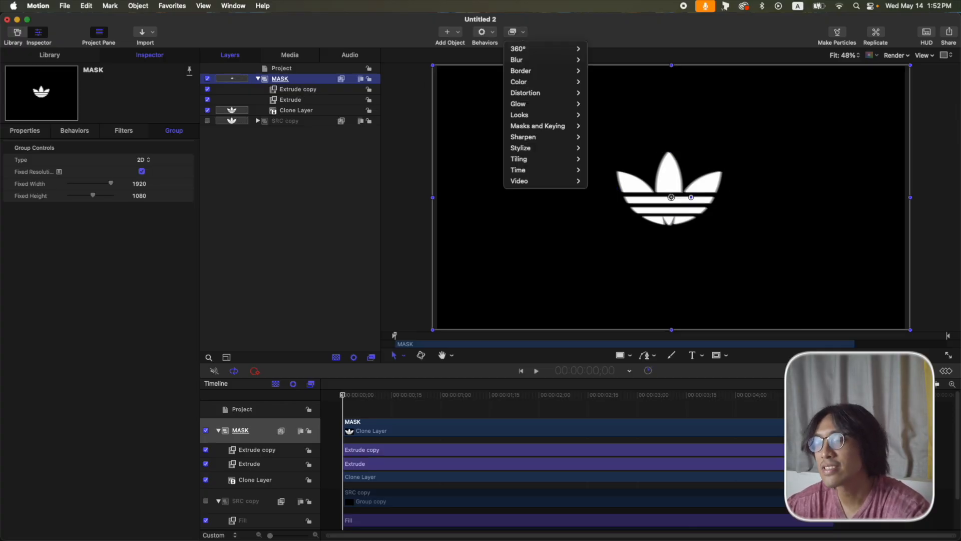
{"action": "mouse_move", "coordinate": [536, 148]}
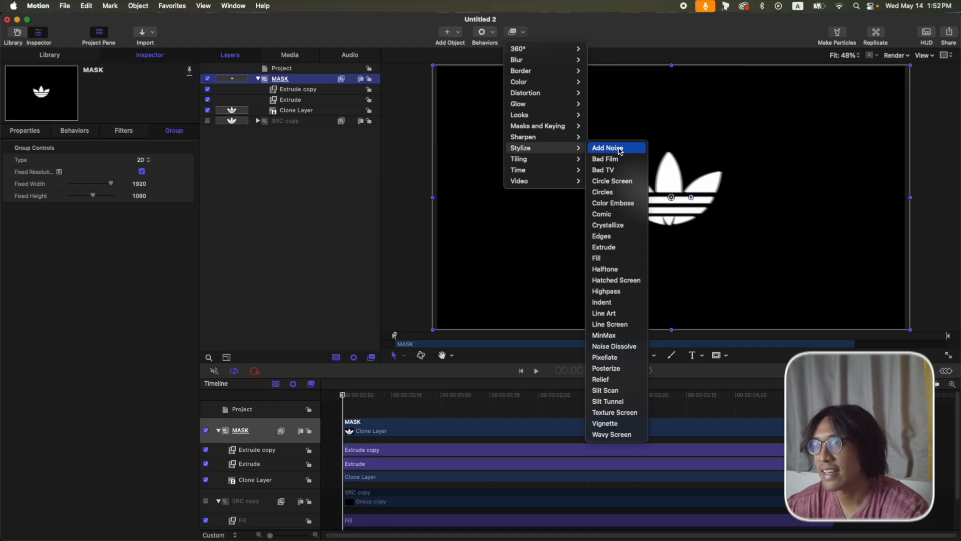
{"action": "left_click", "coordinate": [602, 301]}
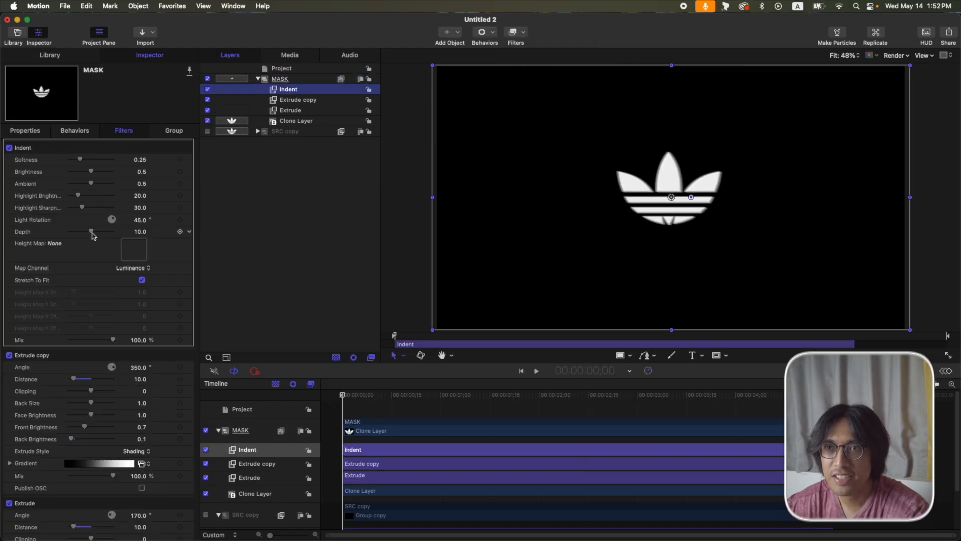
{"action": "left_click_drag", "start_coordinate": [91, 232], "coordinate": [113, 232]}
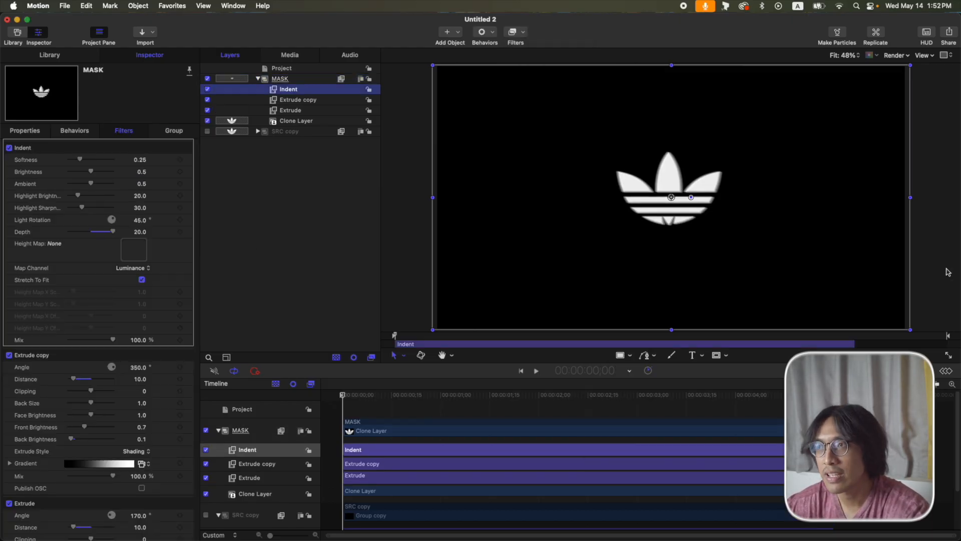
{"action": "left_click", "coordinate": [140, 160]}
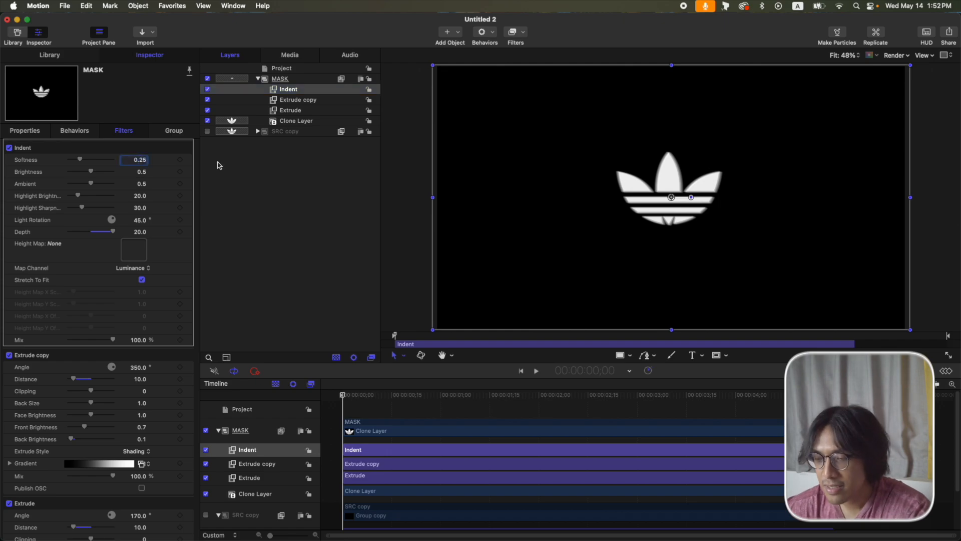
{"action": "key", "text": "BackSpace"}
{"action": "type", "text": ".65"}
{"action": "key", "text": "Return"}
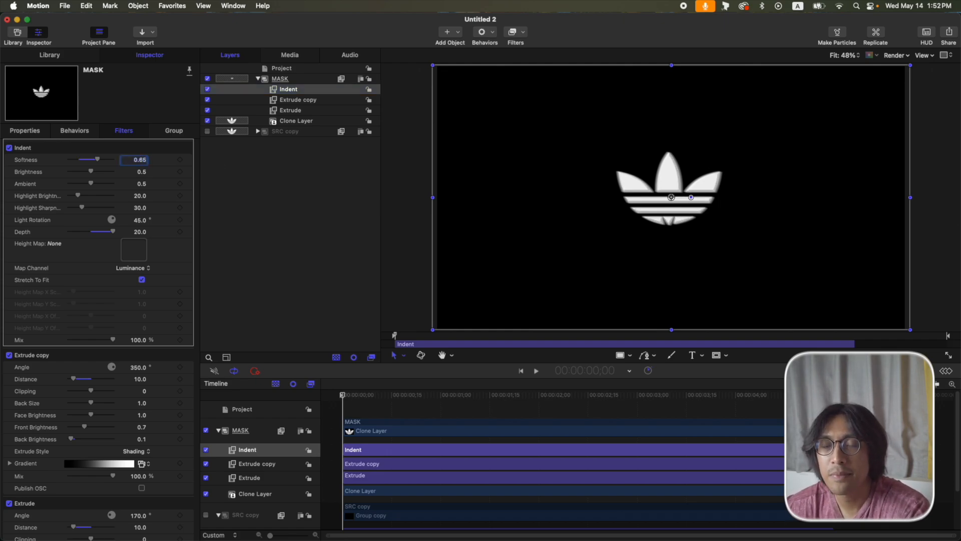
{"action": "left_click", "coordinate": [143, 185]}
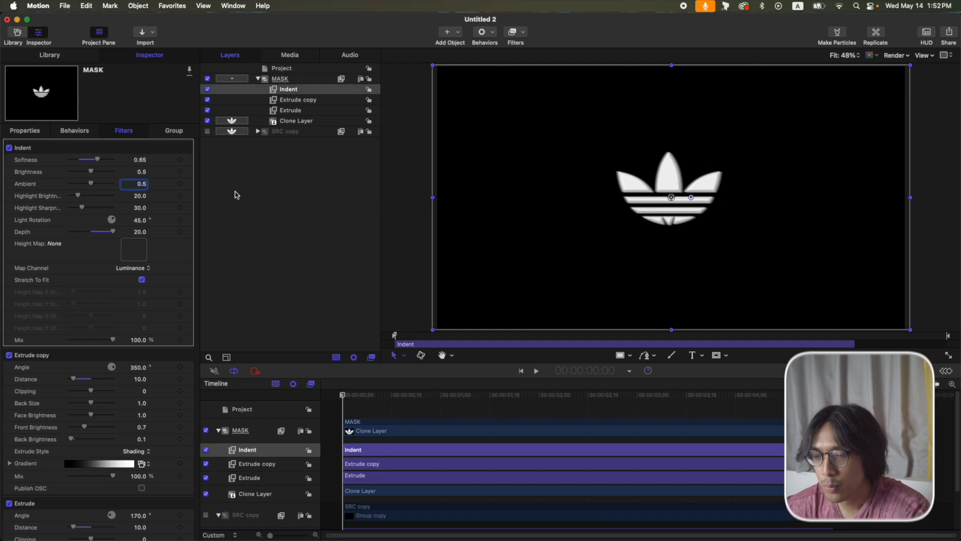
{"action": "key", "text": "BackSpace"}
{"action": "type", "text": ".61"}
{"action": "key", "text": "Return"}
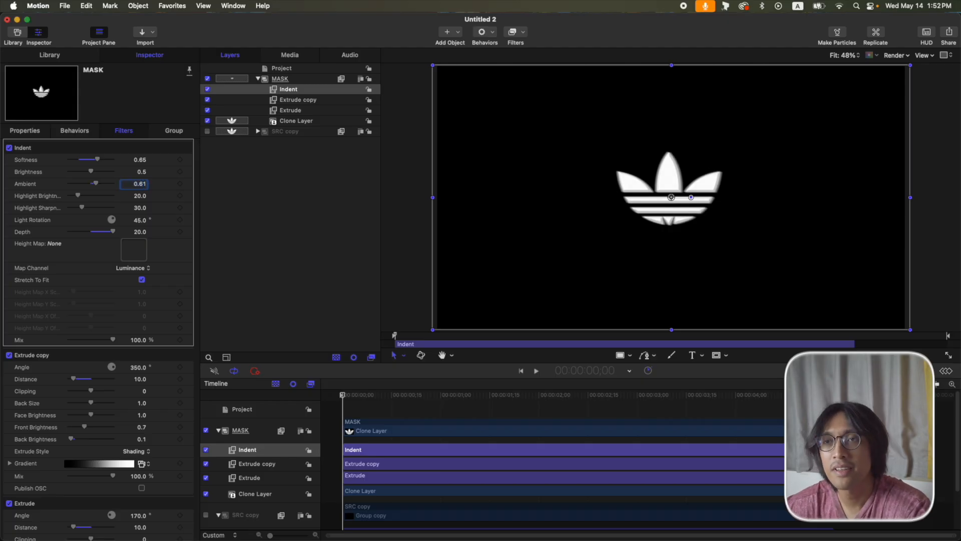
Set Indent brightness 0.3, highlight brightness 71 and light rotation 170°.
{"action": "left_click", "coordinate": [144, 173]}
{"action": "key", "text": "BackSpace"}
{"action": "type", "text": ".3"}
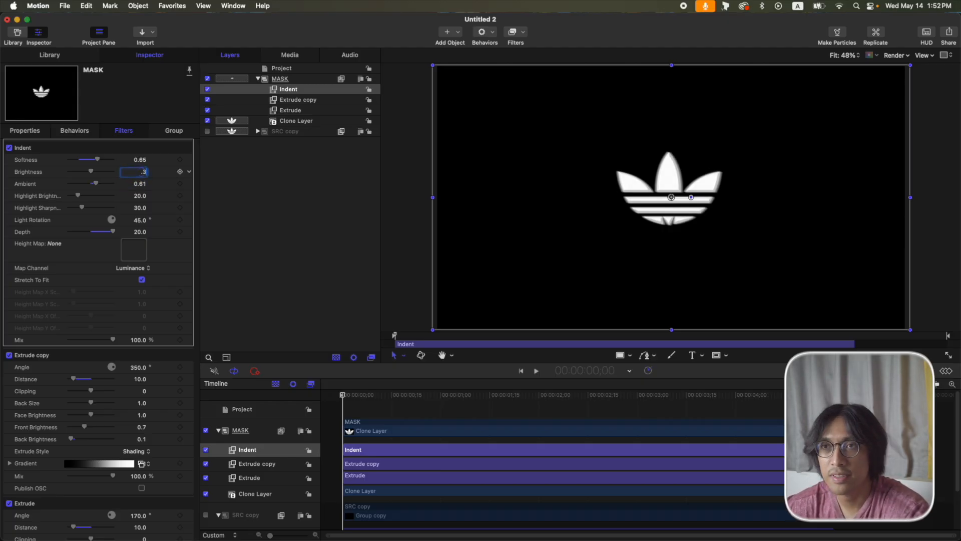
{"action": "key", "text": "Return"}
{"action": "left_click", "coordinate": [141, 197]}
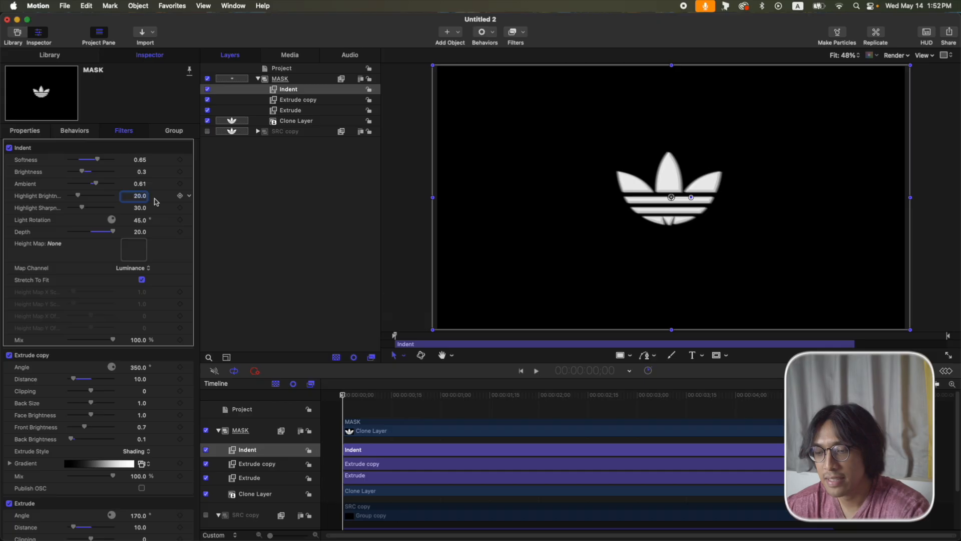
{"action": "type", "text": "71"}
{"action": "key", "text": "Return"}
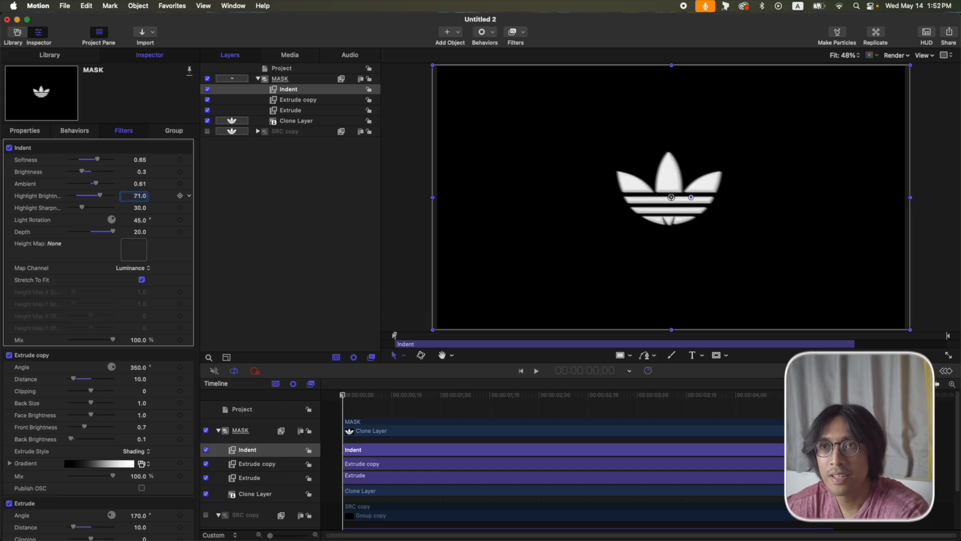
{"action": "left_click", "coordinate": [140, 220]}
{"action": "type", "text": "170"}
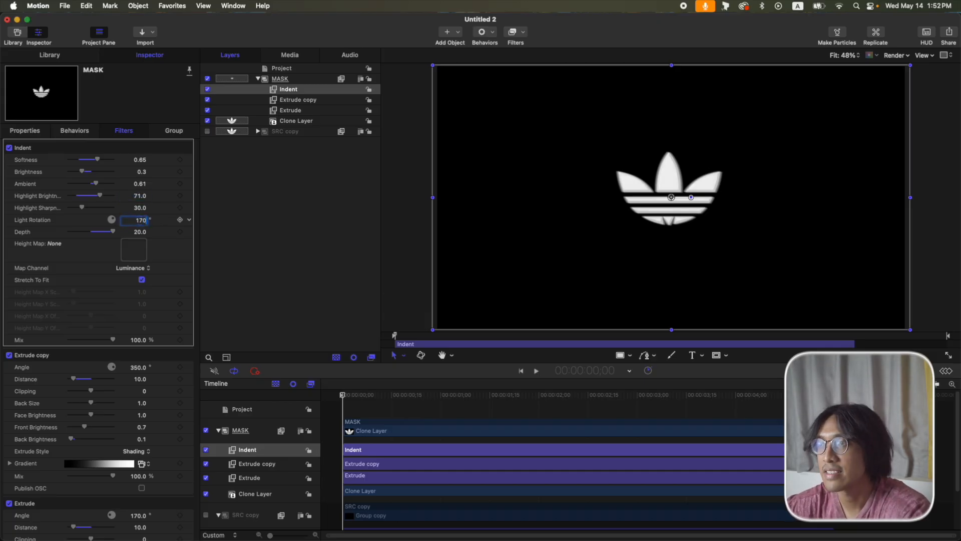
{"action": "key", "text": "Return"}
Create a new empty group above MASK.
{"action": "left_click", "coordinate": [257, 79]}
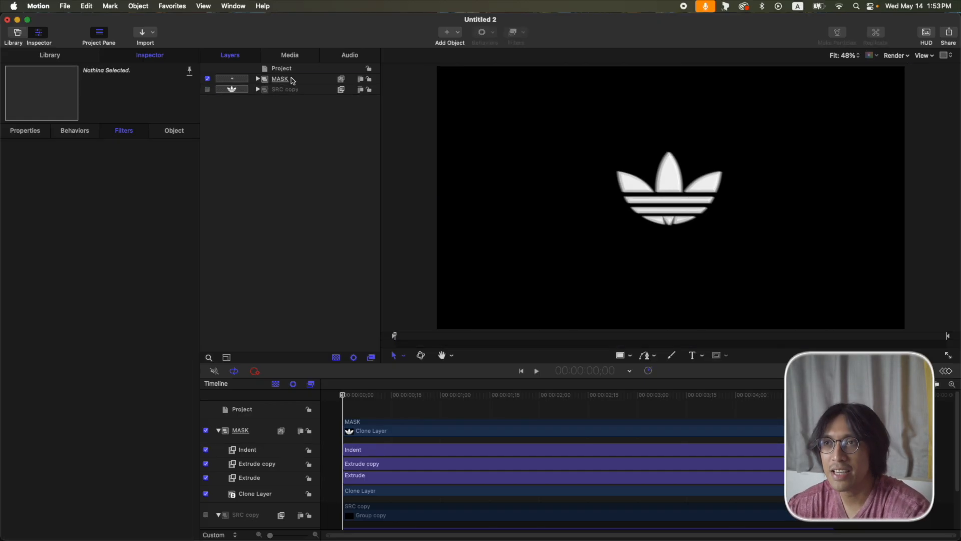
{"action": "left_click", "coordinate": [293, 81]}
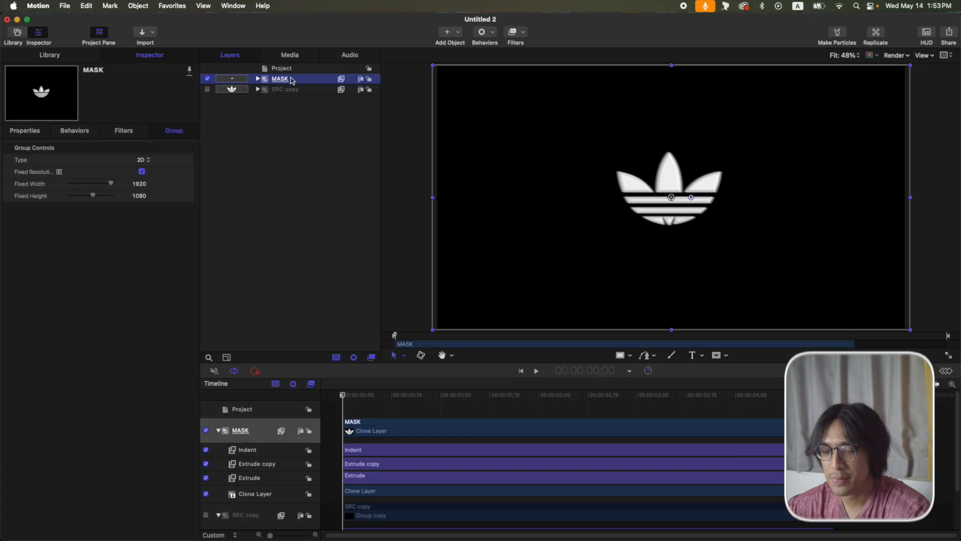
{"action": "key", "text": "super+shift+n"}
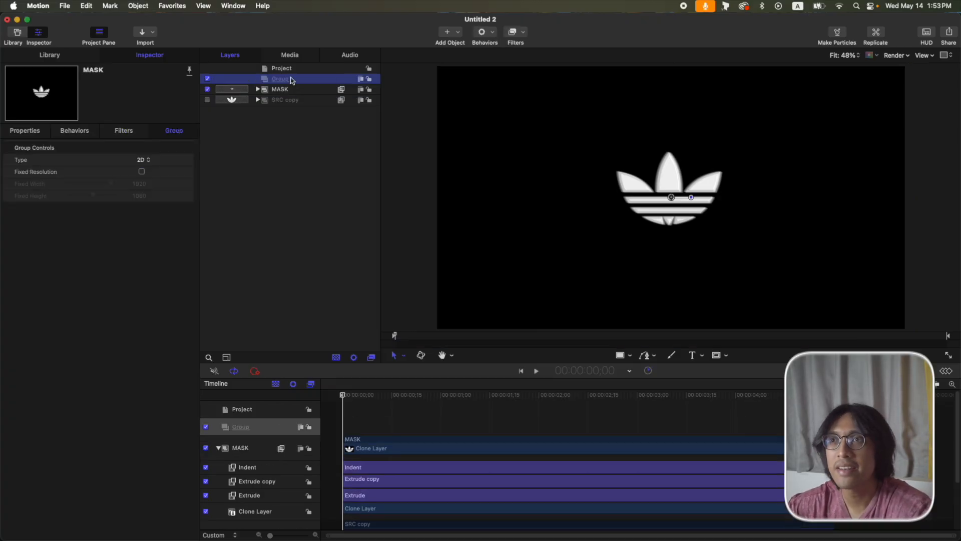
Add a Clouds generator from Generators into the new group.
{"action": "left_click", "coordinate": [448, 34]}
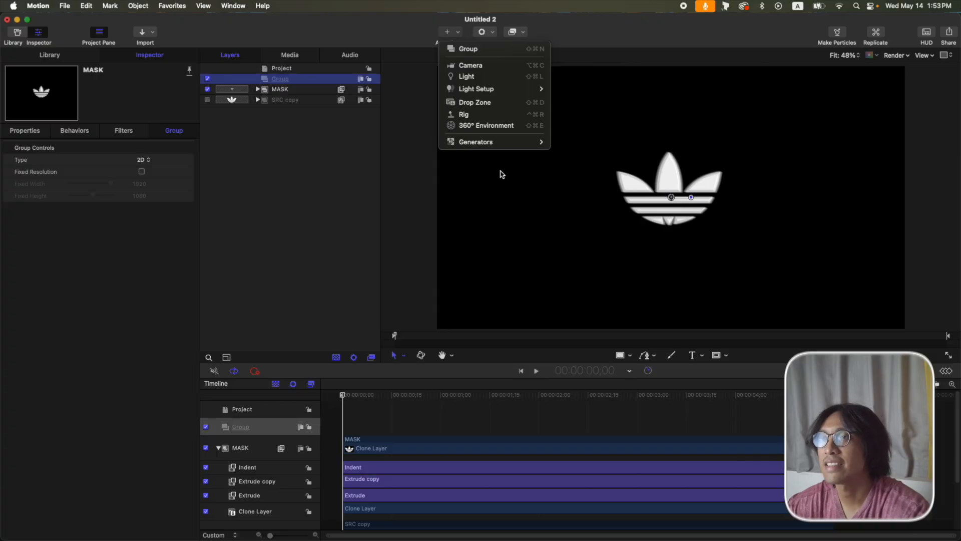
{"action": "mouse_move", "coordinate": [500, 145]}
{"action": "mouse_move", "coordinate": [601, 143]}
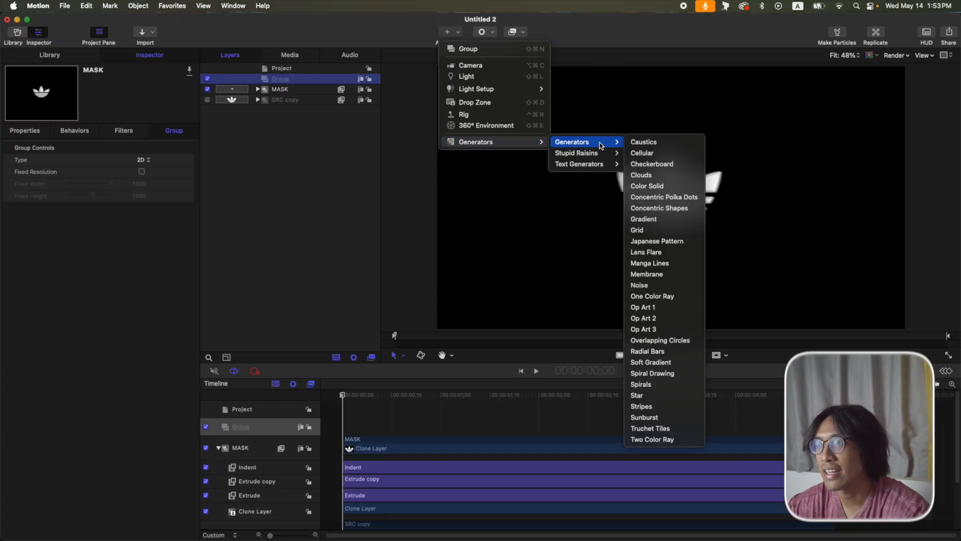
{"action": "left_click", "coordinate": [646, 176]}
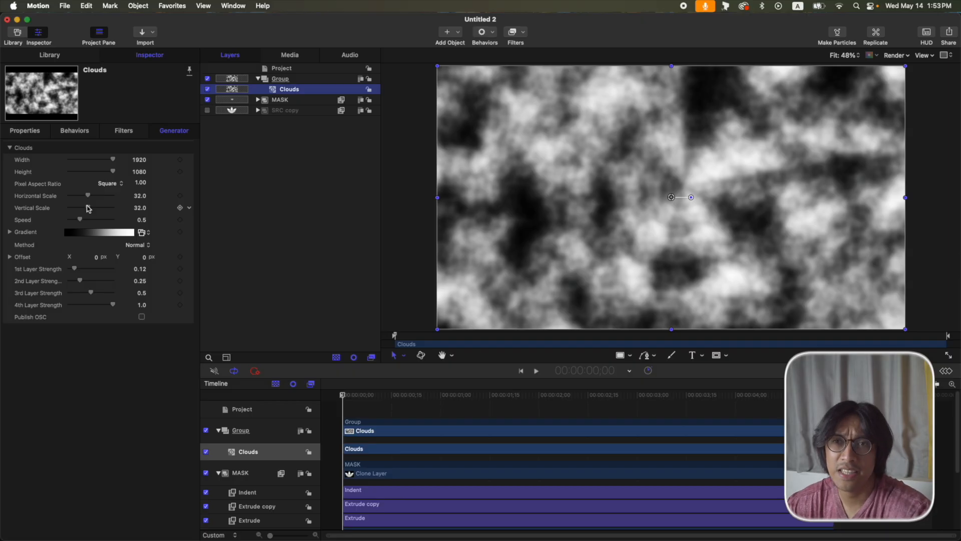
Set the Clouds vertical scale to 145 and the first layer strengths to 0.
{"action": "double_click", "coordinate": [140, 208]}
{"action": "type", "text": "145"}
{"action": "key", "text": "Return"}
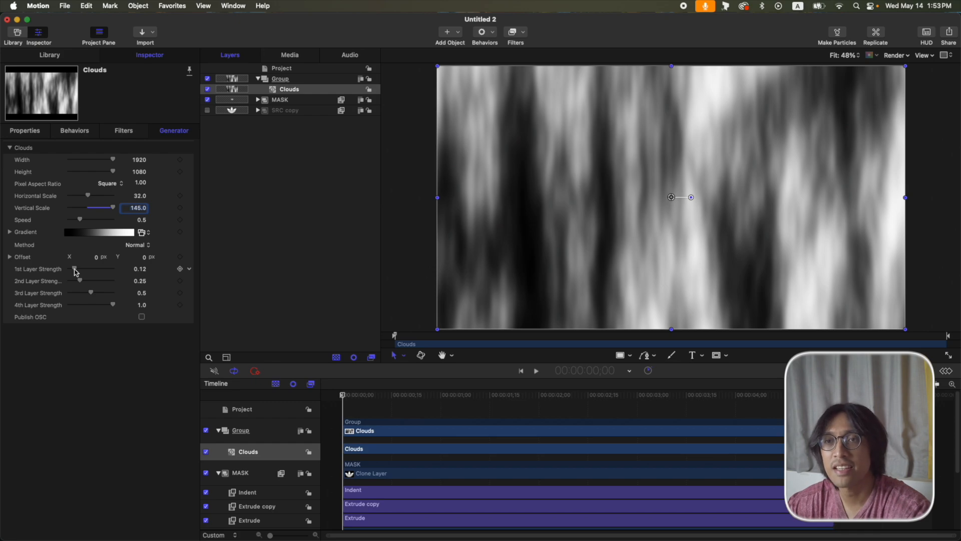
{"action": "left_click_drag", "start_coordinate": [75, 272], "coordinate": [68, 293]}
Move the Clouds gradient's white stop to 66% and black stop to 17%.
{"action": "left_click", "coordinate": [9, 232]}
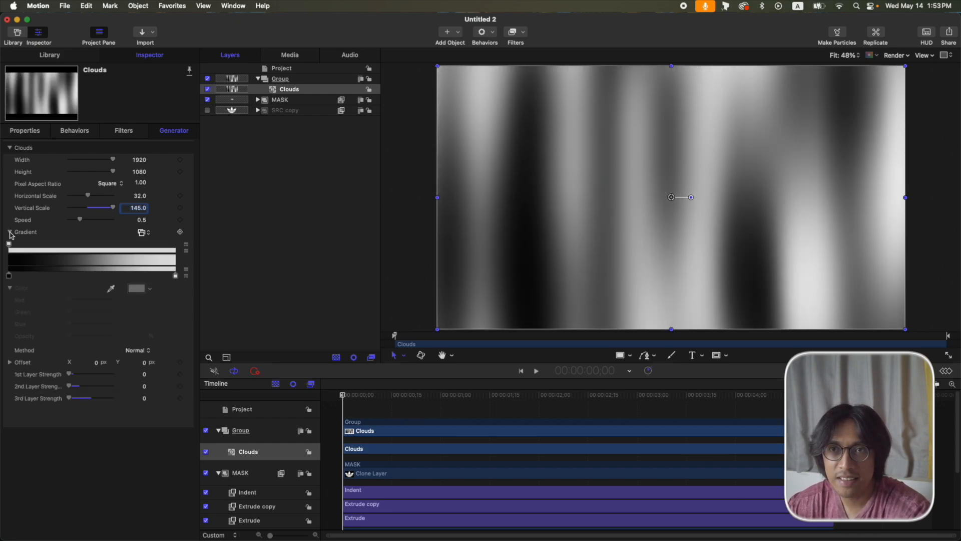
{"action": "left_click", "coordinate": [176, 276]}
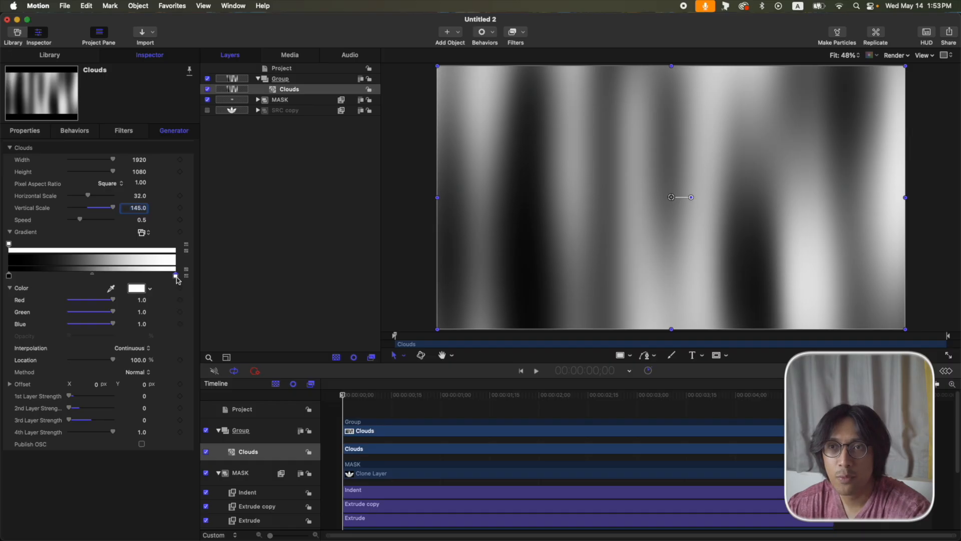
{"action": "left_click", "coordinate": [140, 364]}
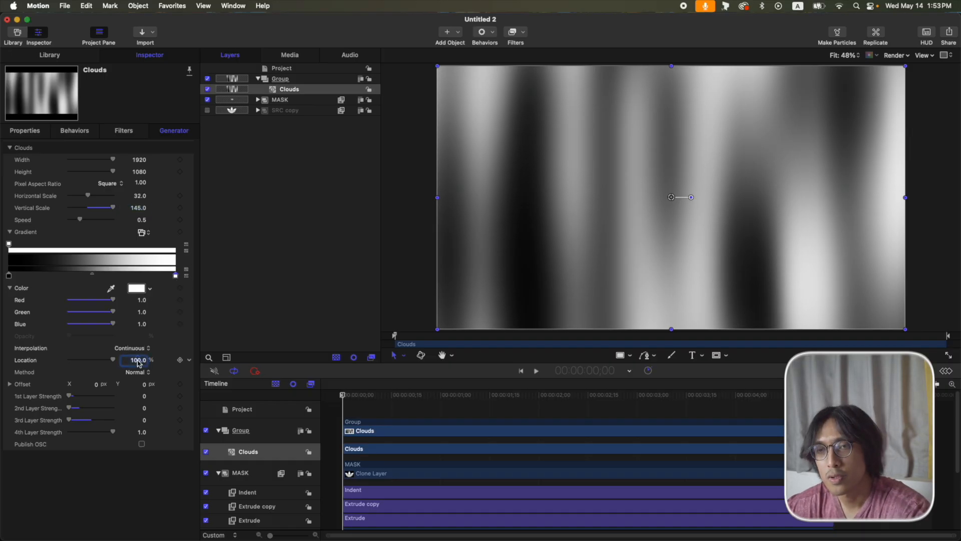
{"action": "type", "text": "66"}
{"action": "key", "text": "Return"}
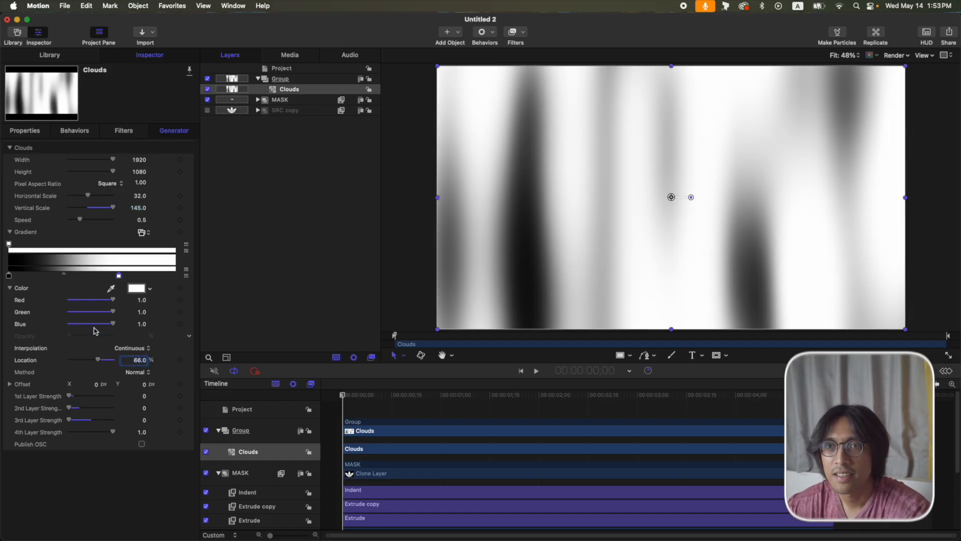
{"action": "left_click", "coordinate": [9, 275]}
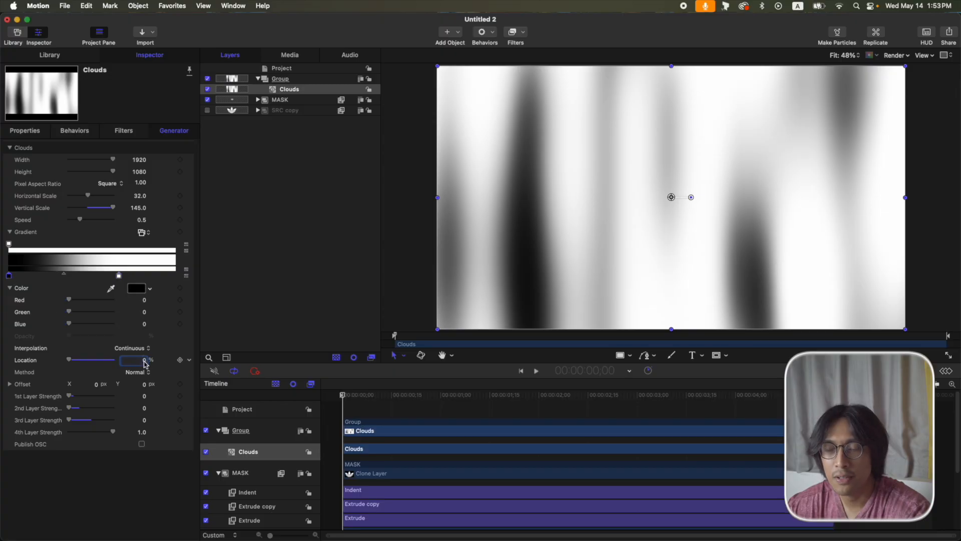
{"action": "type", "text": "17"}
{"action": "key", "text": "Return"}
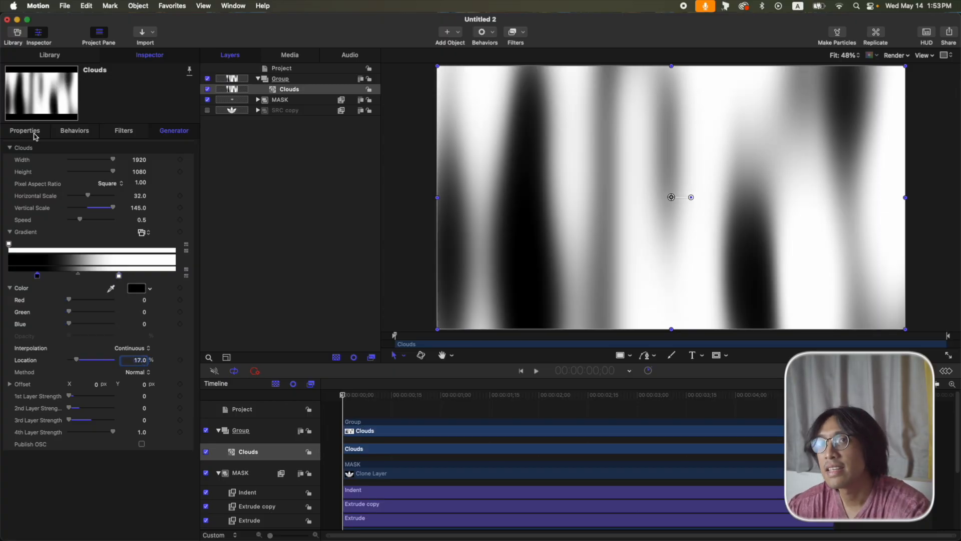
{"action": "left_click", "coordinate": [25, 131]}
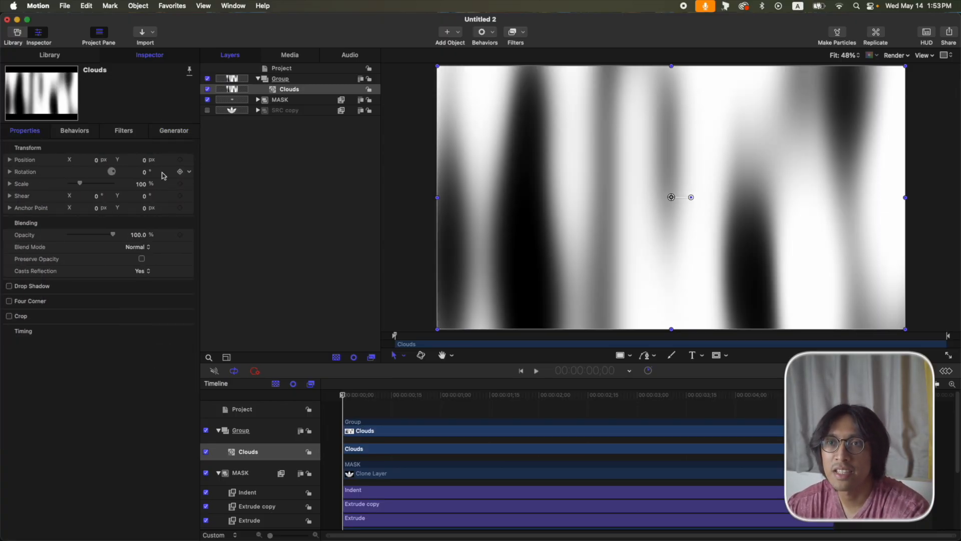
Rotate the Clouds layer to -25°.
{"action": "left_click", "coordinate": [145, 173]}
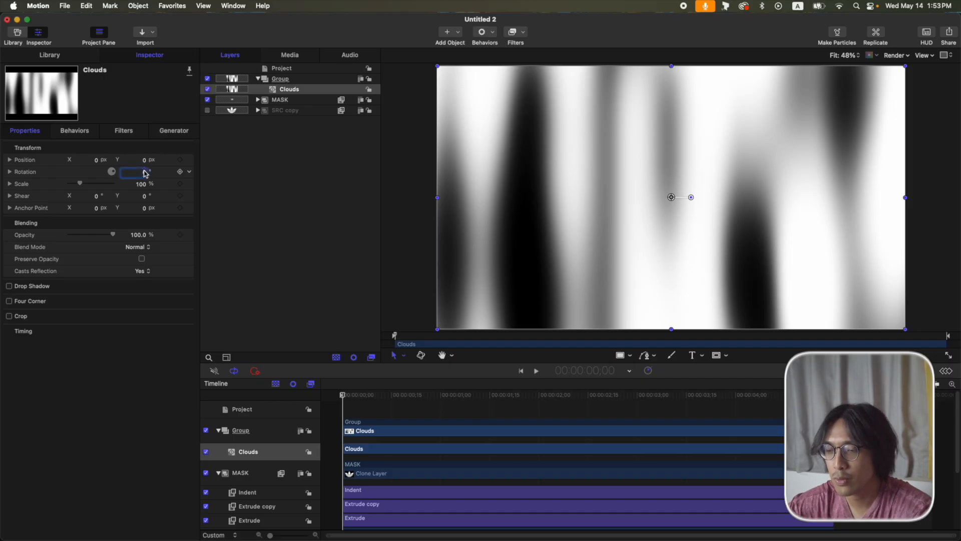
{"action": "type", "text": "25"}
{"action": "key", "text": "Return"}
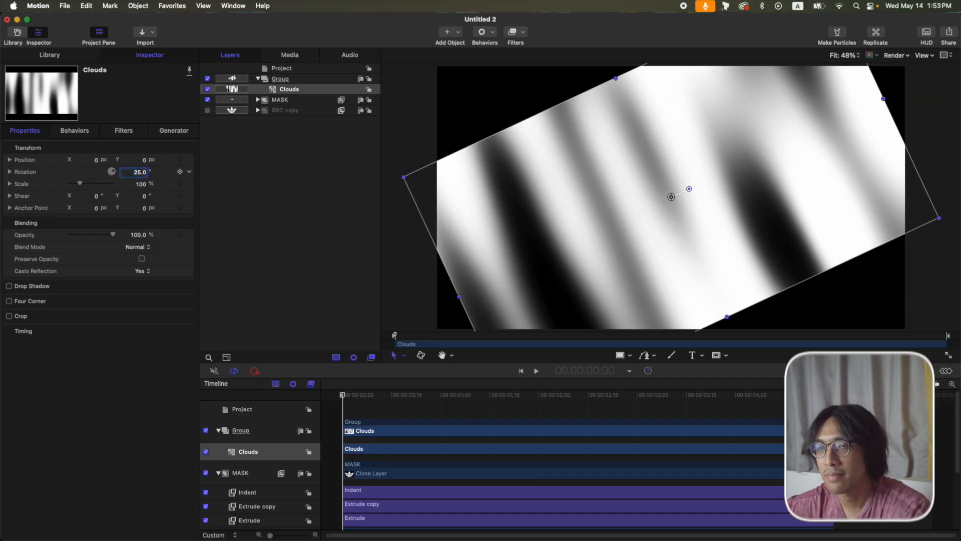
{"action": "key", "text": "BackSpace"}
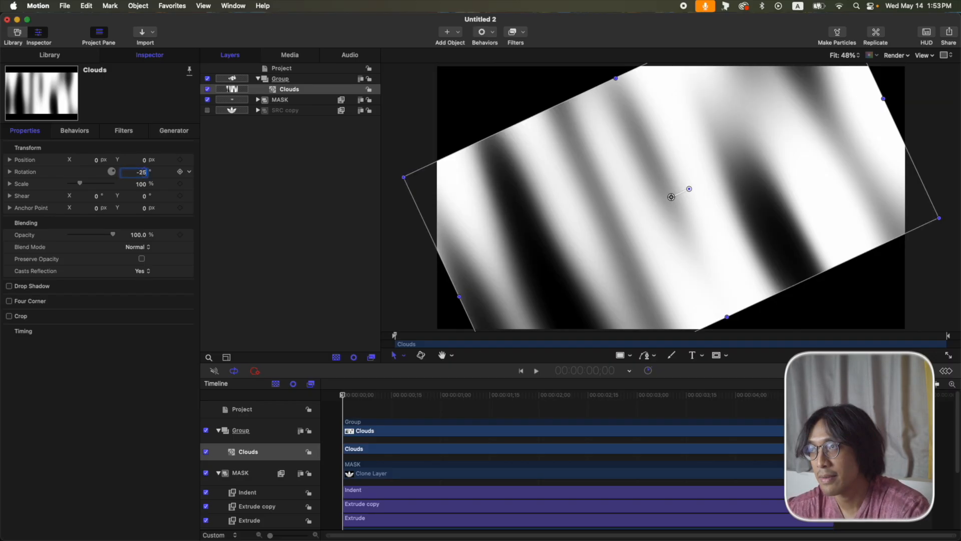
{"action": "type", "text": "-25"}
{"action": "key", "text": "Return"}
Resize the Clouds generator to 3840 by 2160.
{"action": "left_click", "coordinate": [172, 132]}
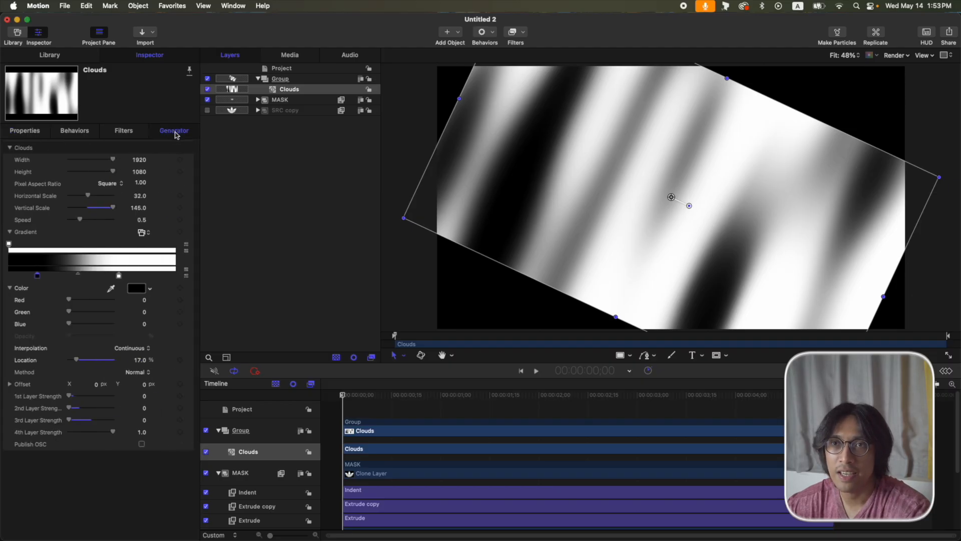
{"action": "double_click", "coordinate": [141, 160]}
{"action": "type", "text": "3"}
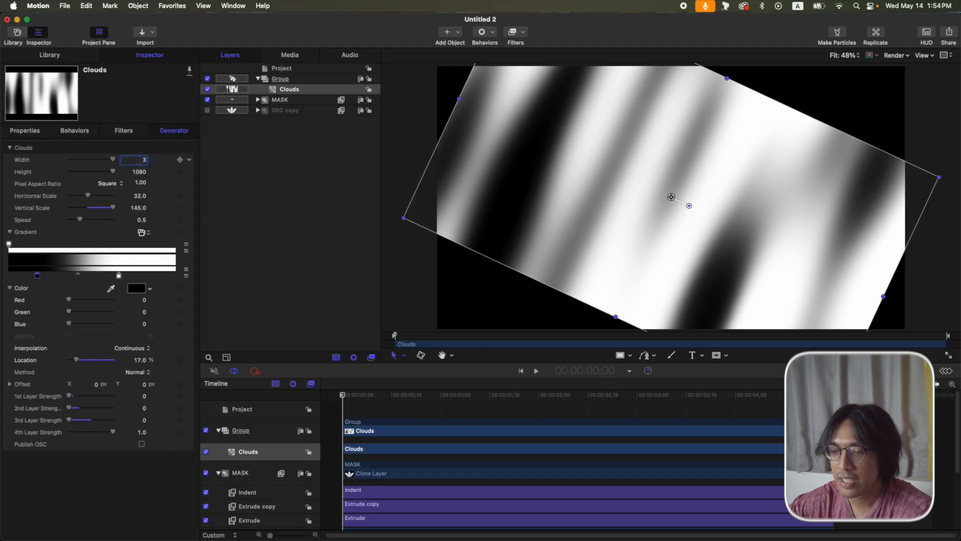
{"action": "type", "text": "840"}
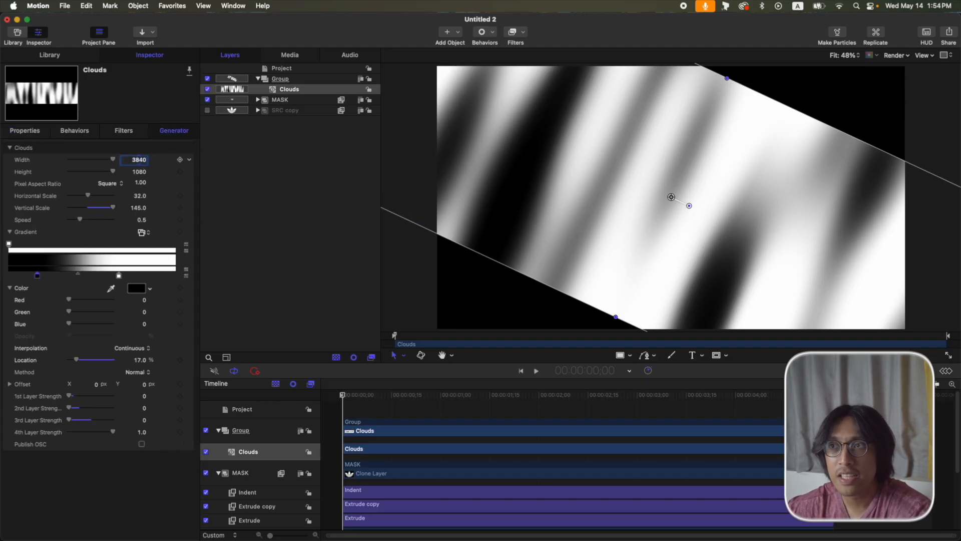
{"action": "double_click", "coordinate": [141, 172]}
{"action": "type", "text": "2160"}
{"action": "key", "text": "Return"}
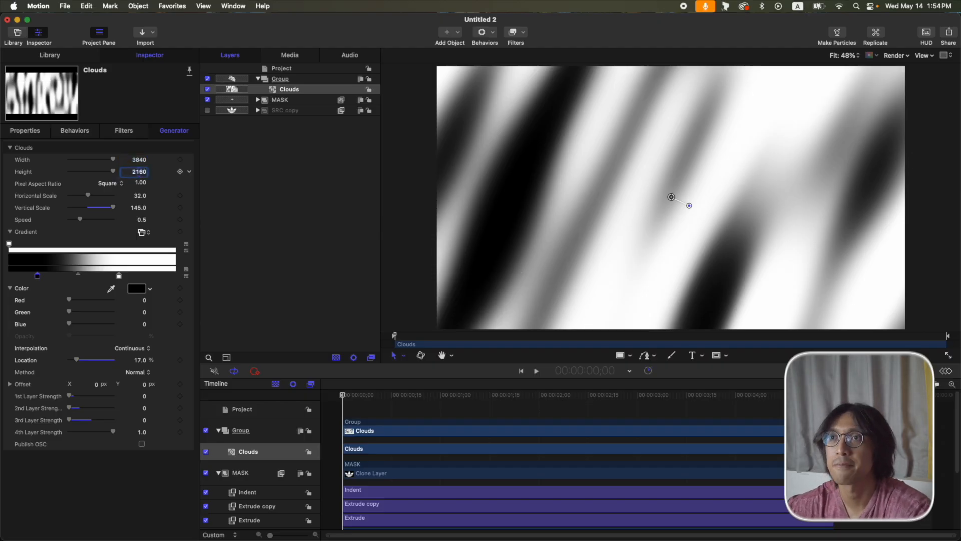
Attach a Ramp behaviour driving Clouds Offset X to -0.05, and scrub to preview the drift.
{"action": "left_click", "coordinate": [31, 389]}
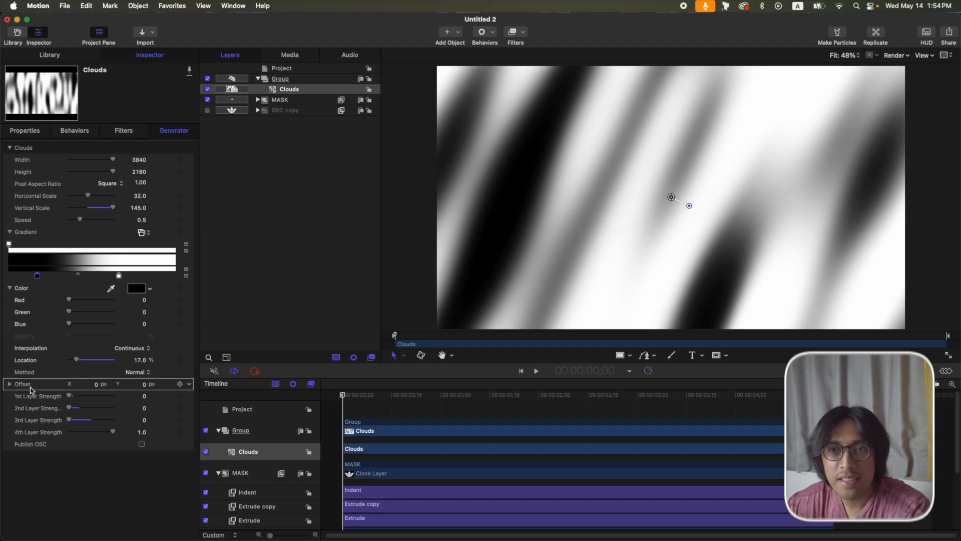
{"action": "left_click", "coordinate": [10, 384]}
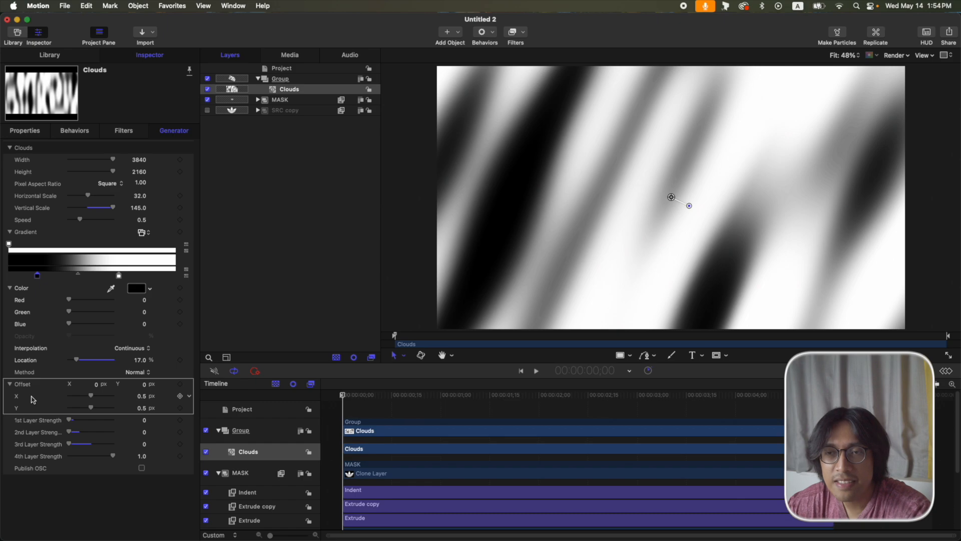
{"action": "left_click", "coordinate": [190, 397]}
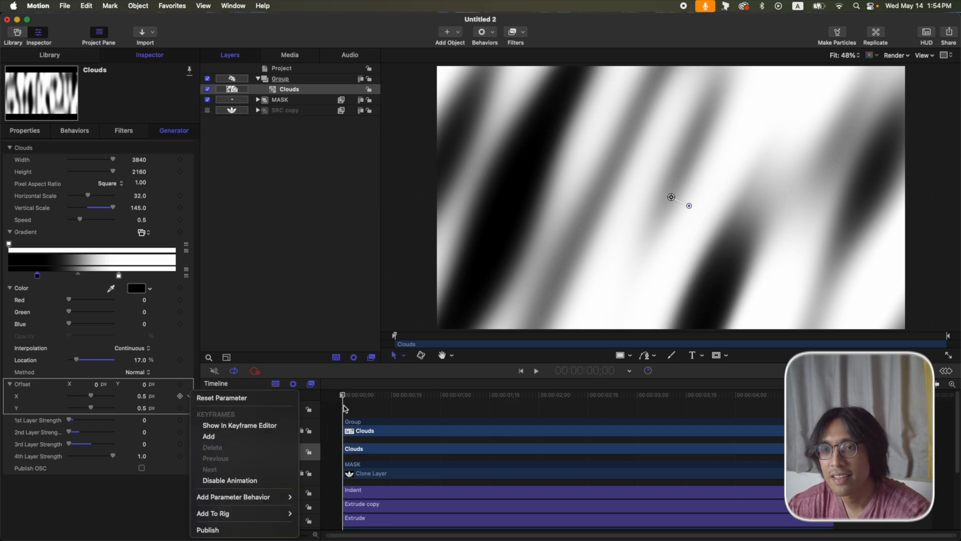
{"action": "mouse_move", "coordinate": [285, 496]}
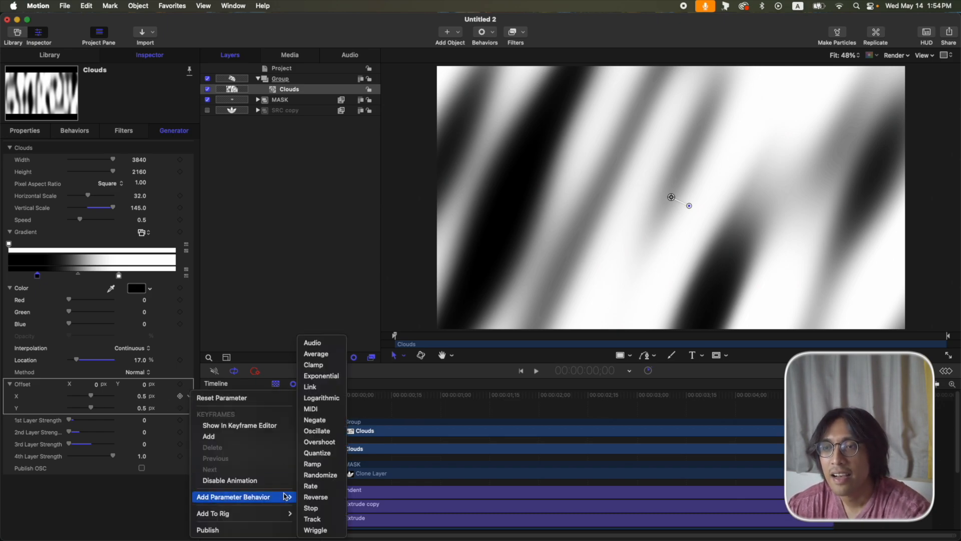
{"action": "left_click", "coordinate": [312, 463]}
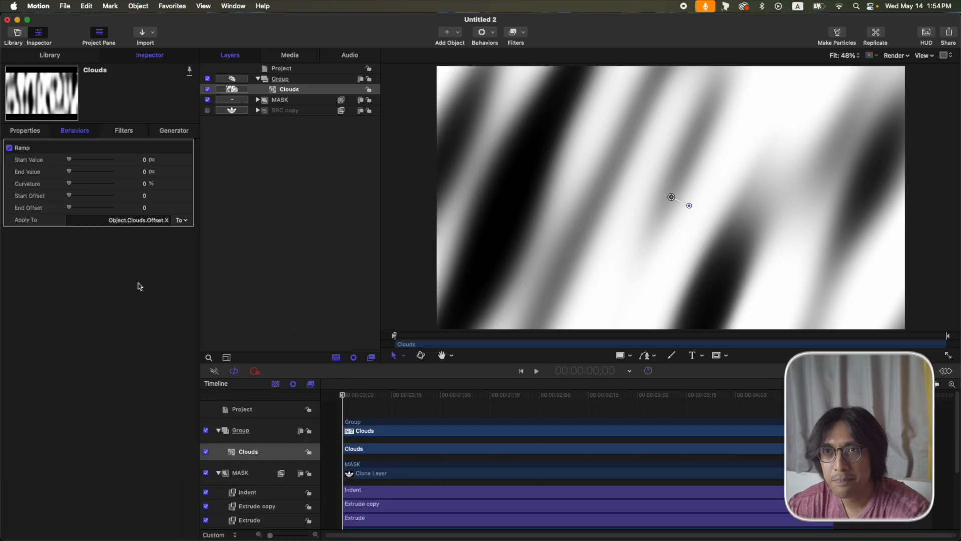
{"action": "left_click", "coordinate": [145, 172]}
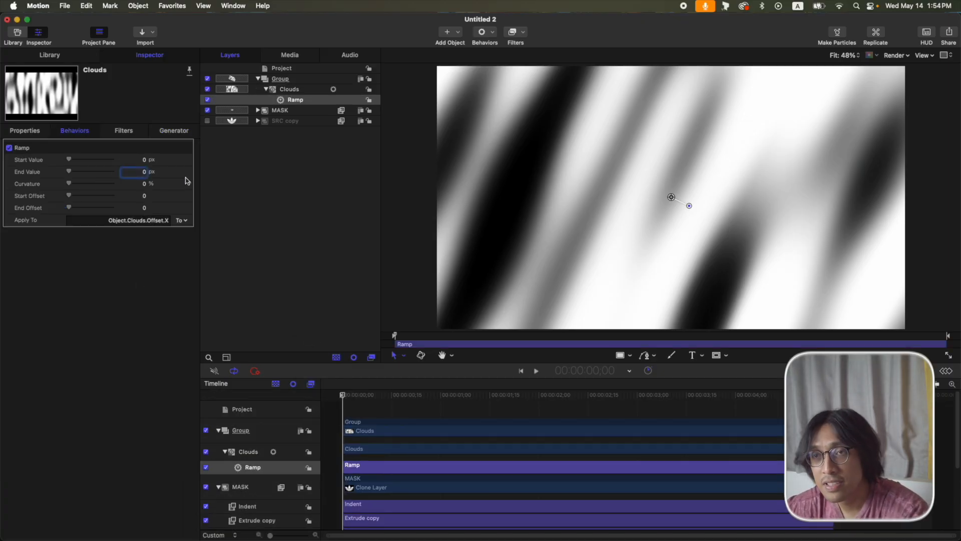
{"action": "type", "text": "-0.05"}
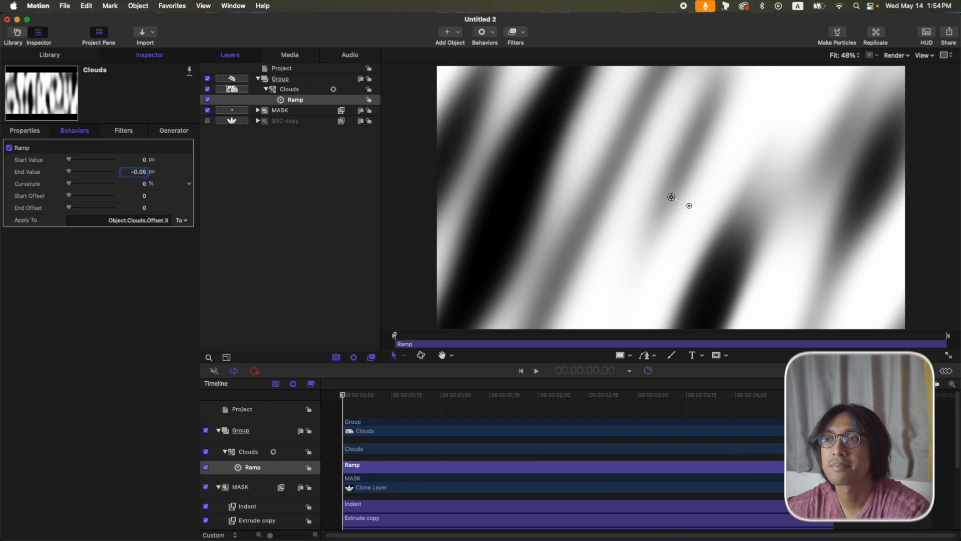
{"action": "left_click_drag", "start_coordinate": [361, 397], "coordinate": [840, 418]}
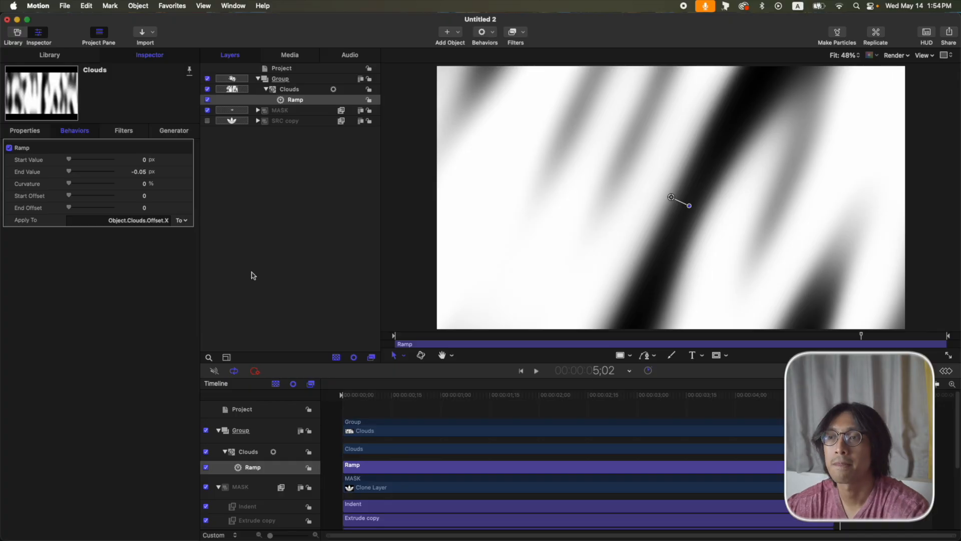
{"action": "key", "text": "Home"}
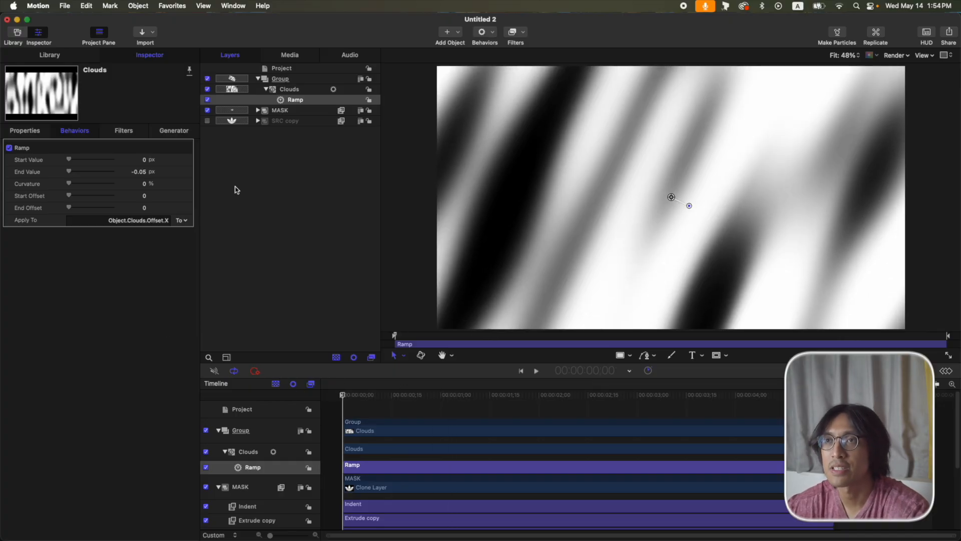
{"action": "left_click", "coordinate": [298, 91]}
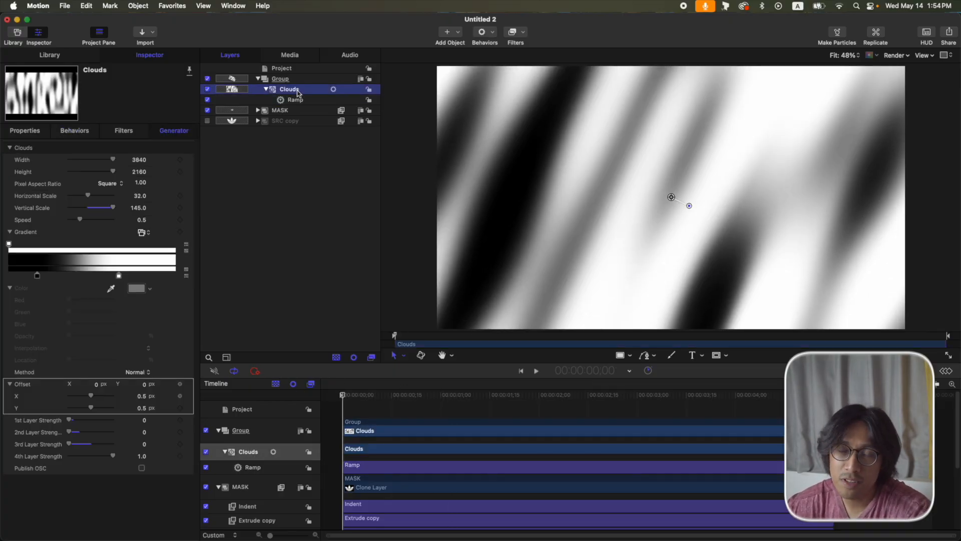
Copy MASK's Indent filter onto Clouds and add an Image Mask to the Group.
{"action": "left_click", "coordinate": [258, 111]}
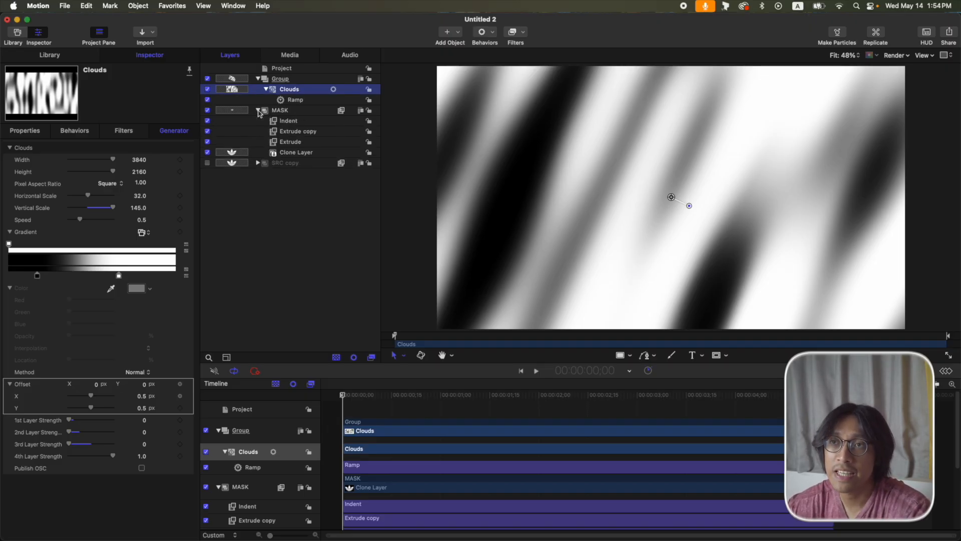
{"action": "left_click", "coordinate": [293, 123]}
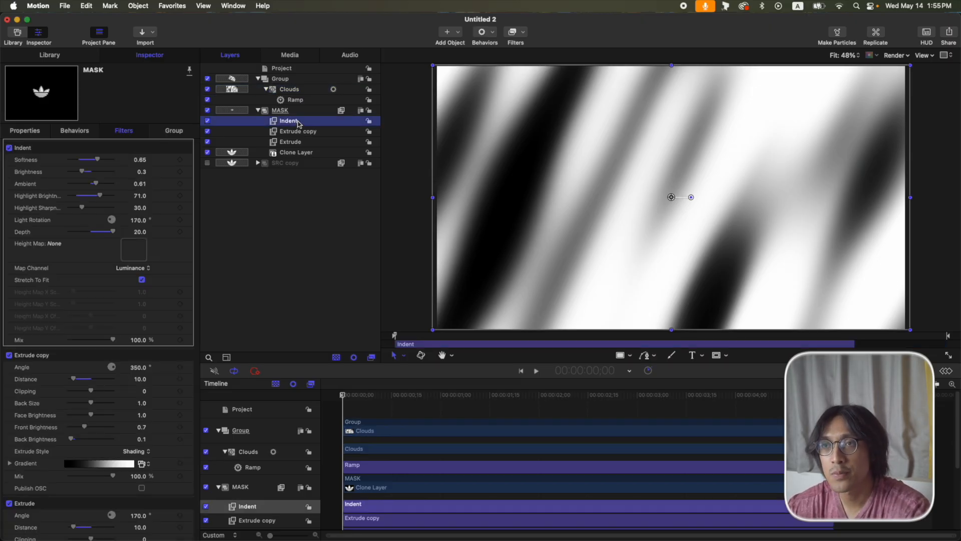
{"action": "left_click_drag", "start_coordinate": [300, 124], "coordinate": [288, 96]}
{"action": "left_click", "coordinate": [304, 79]}
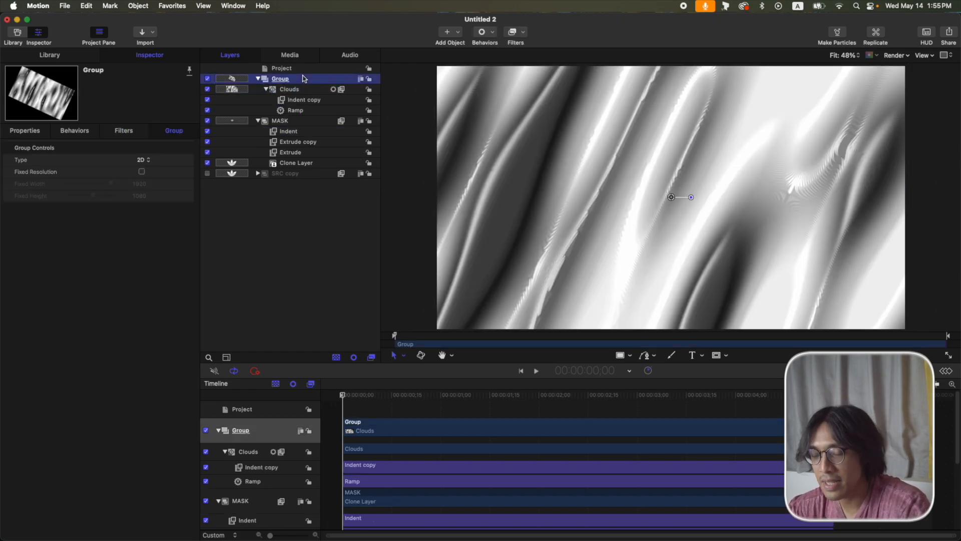
{"action": "key", "text": "super+shift+m"}
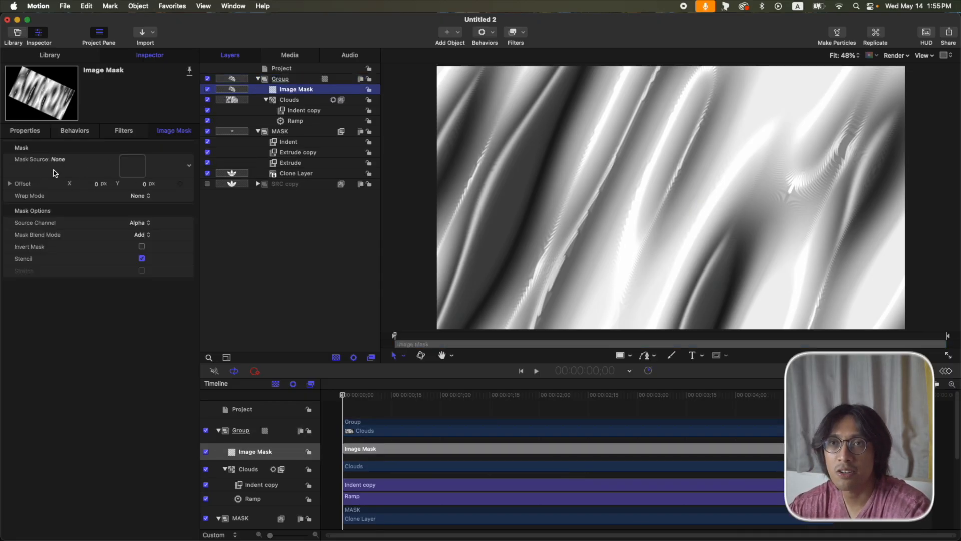
Use MASK as the Image Mask source with the Luminance channel.
{"action": "left_click_drag", "start_coordinate": [283, 132], "coordinate": [132, 166]}
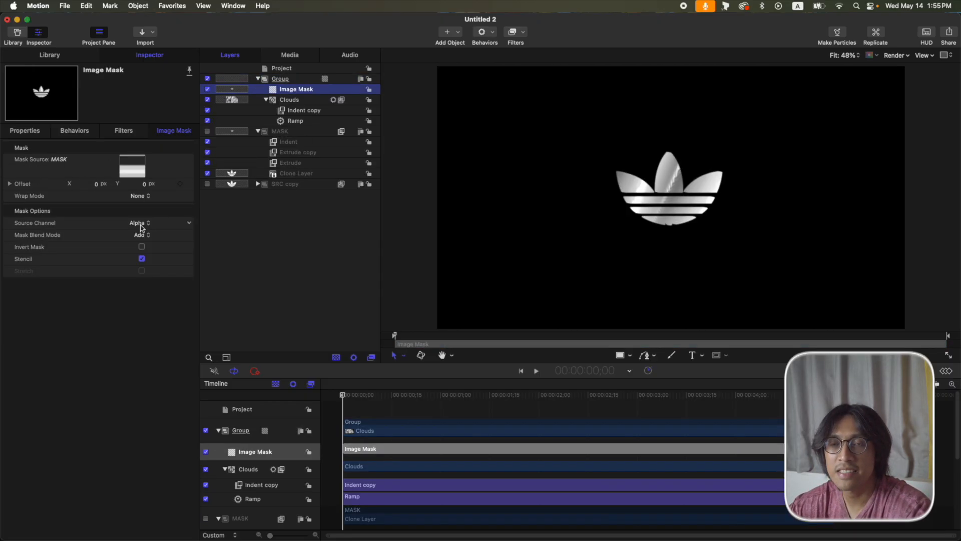
{"action": "left_click", "coordinate": [140, 223]}
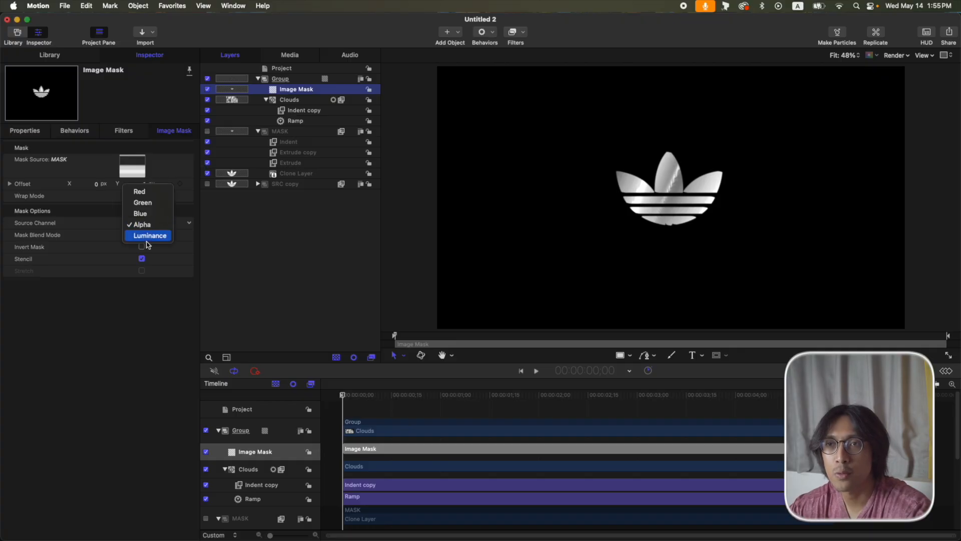
{"action": "left_click", "coordinate": [148, 235]}
Collapse the layer list and create a new empty Group 1.
{"action": "left_click", "coordinate": [258, 78]}
{"action": "left_click", "coordinate": [258, 89]}
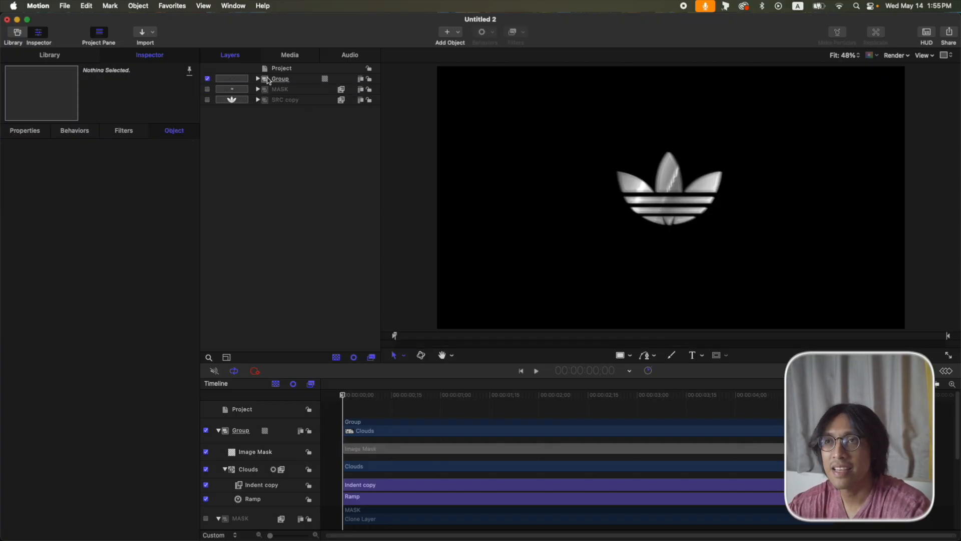
{"action": "left_click", "coordinate": [301, 82]}
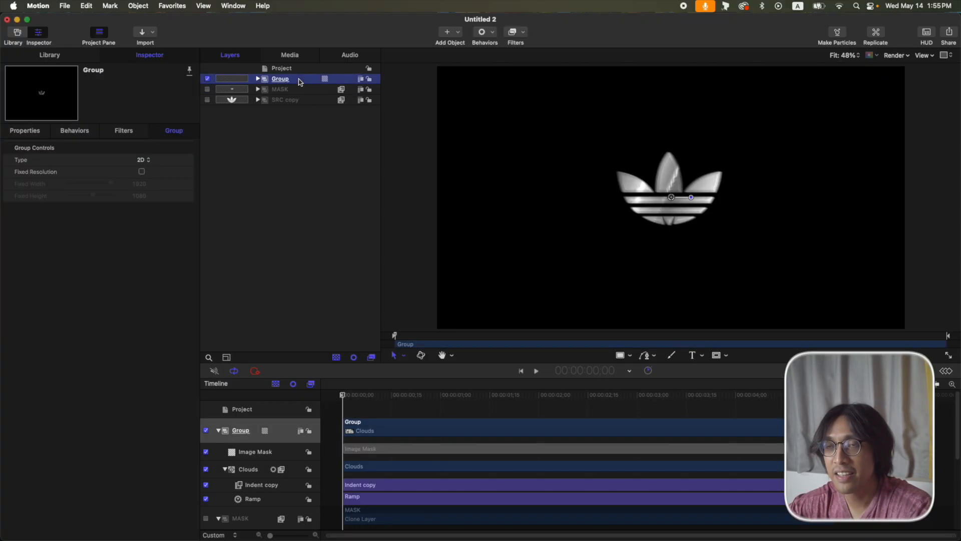
{"action": "key", "text": "super+shift+n"}
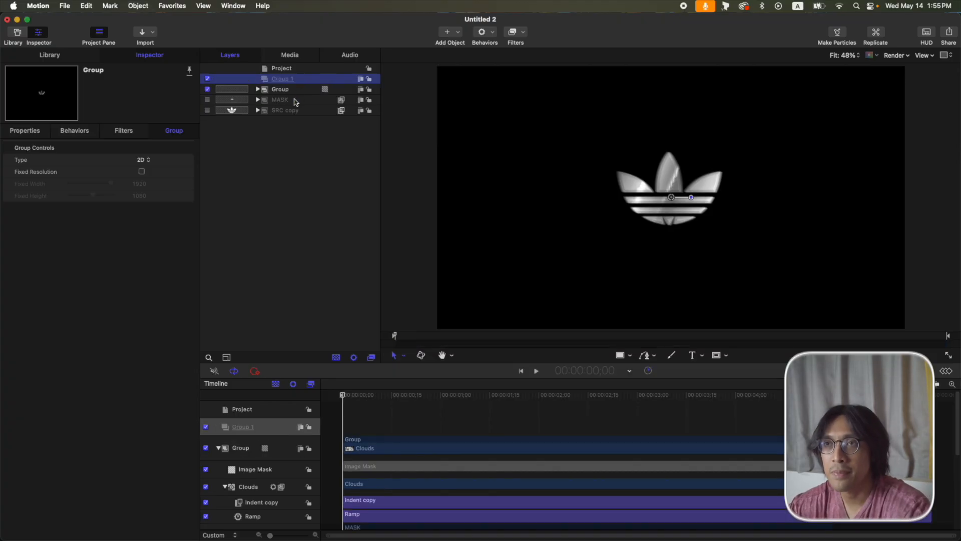
{"action": "left_click", "coordinate": [292, 101]}
Move Group and MASK into Group 1 and rename that group GLOSSY LOGO.
{"action": "left_click", "coordinate": [293, 89], "text": "shift"}
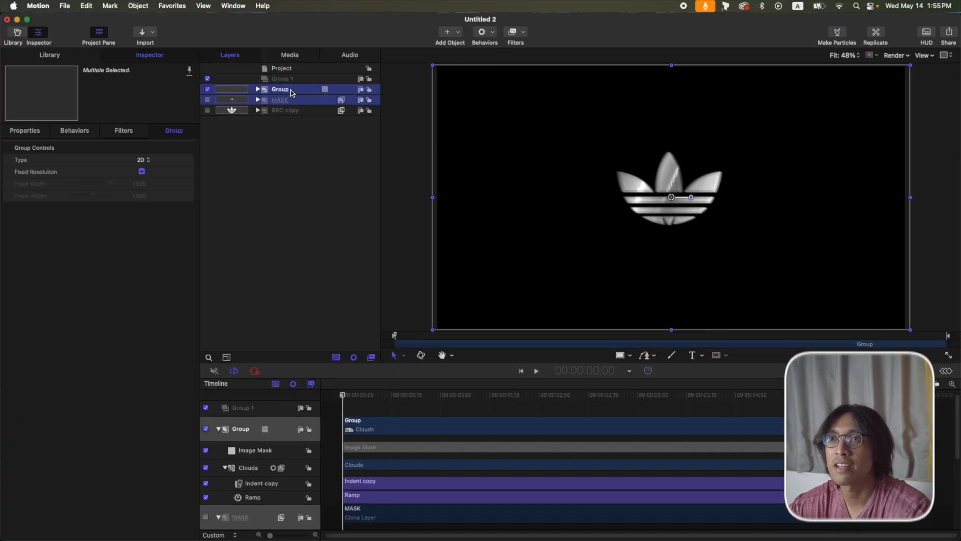
{"action": "left_click_drag", "start_coordinate": [300, 91], "coordinate": [293, 80]}
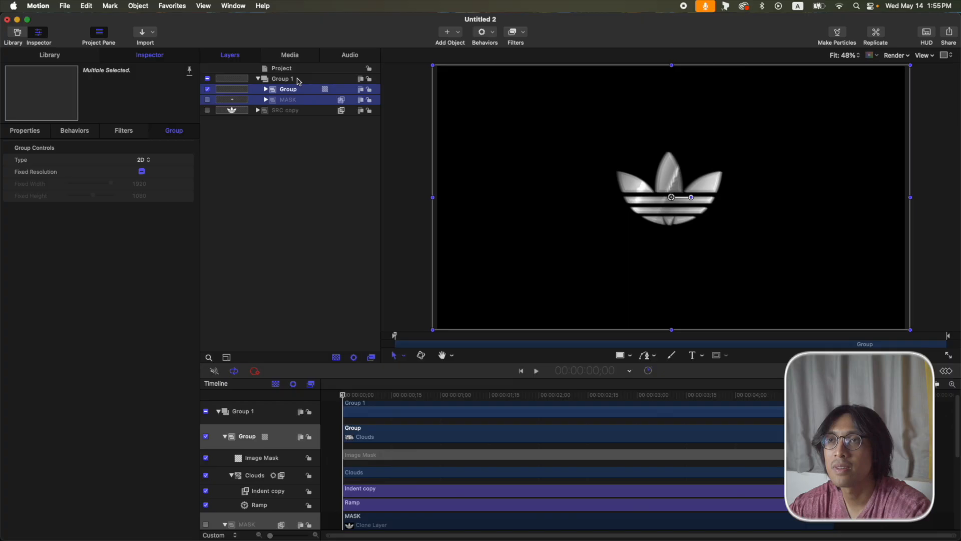
{"action": "double_click", "coordinate": [281, 79]}
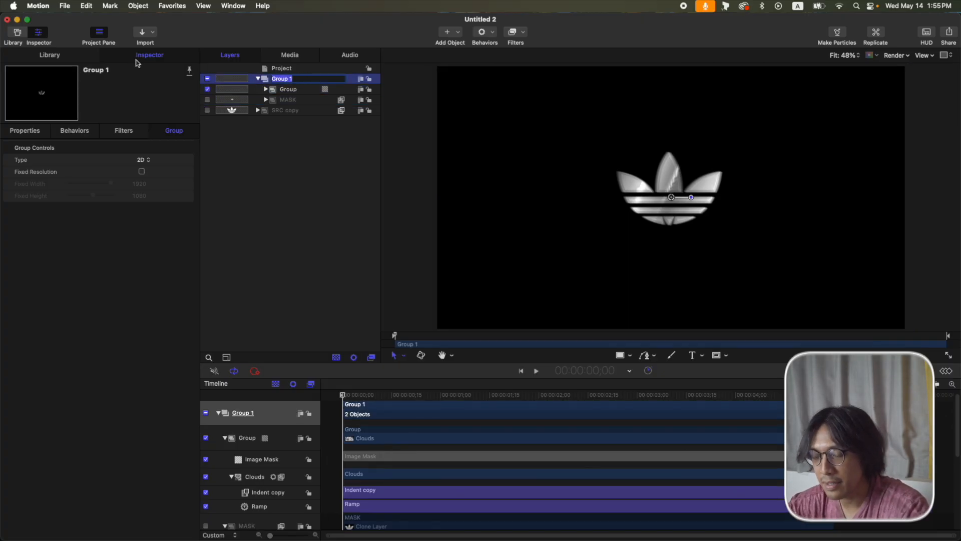
{"action": "type", "text": "GLOSSY LOGO"}
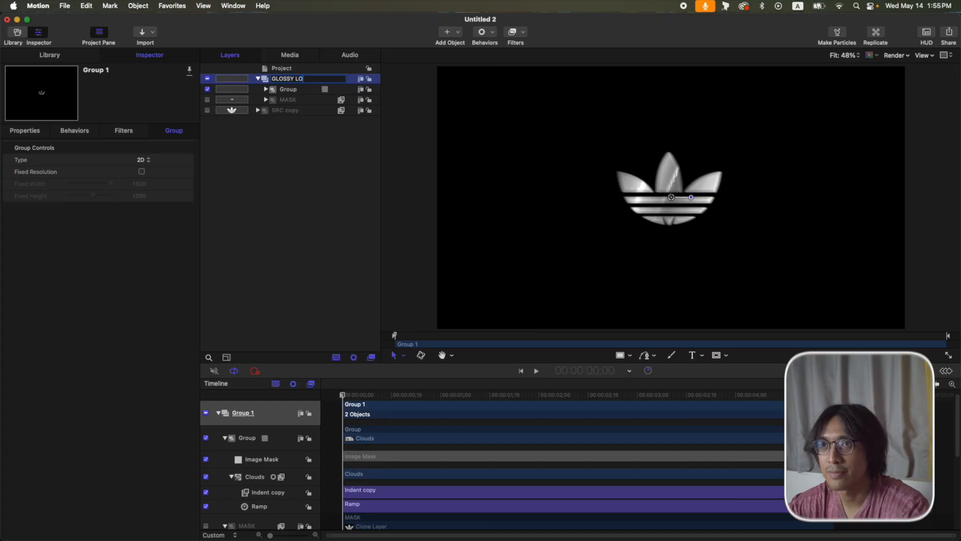
{"action": "key", "text": "Return"}
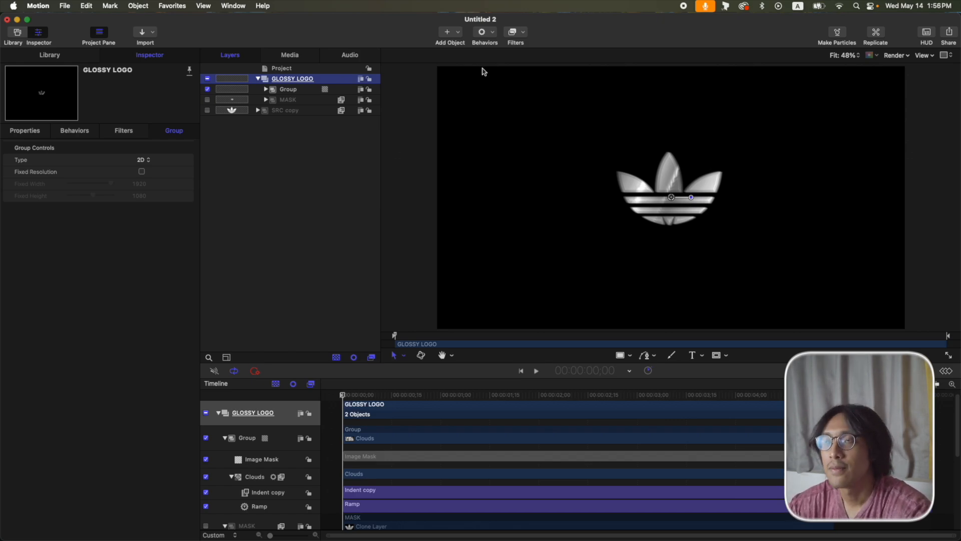
Add a Glint glow filter to the GLOSSY LOGO group.
{"action": "left_click", "coordinate": [516, 34]}
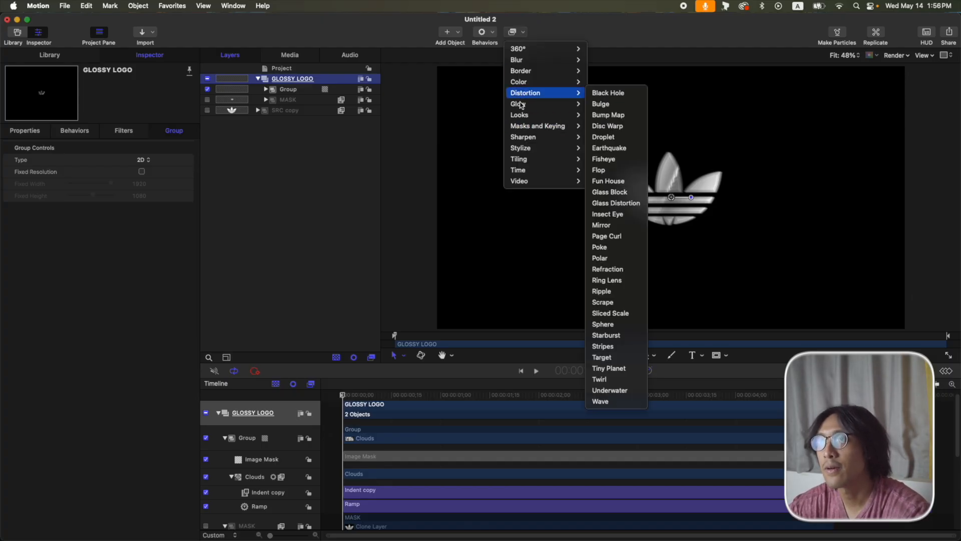
{"action": "mouse_move", "coordinate": [571, 104]}
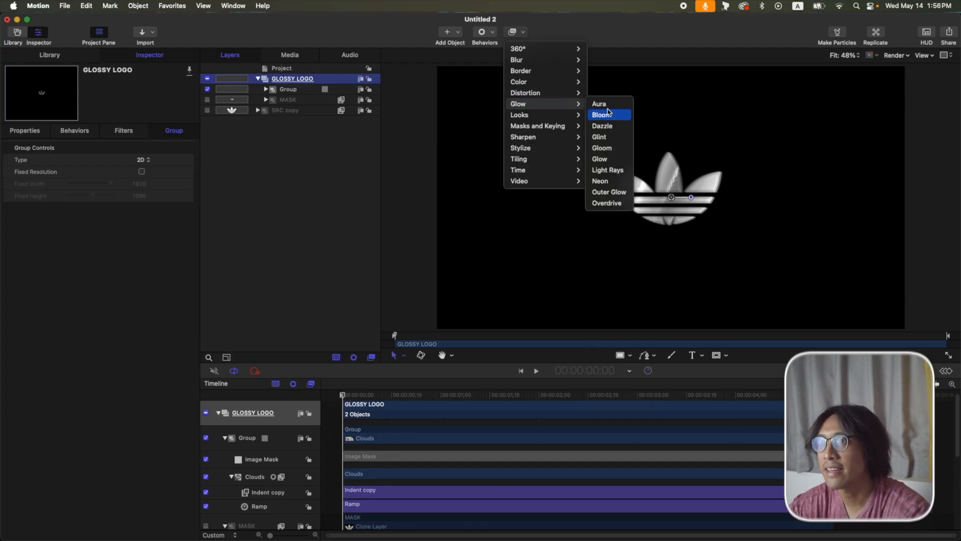
{"action": "left_click", "coordinate": [603, 137]}
Add Bloom and Aura glow filters to GLOSSY LOGO, then switch both off.
{"action": "left_click", "coordinate": [311, 82]}
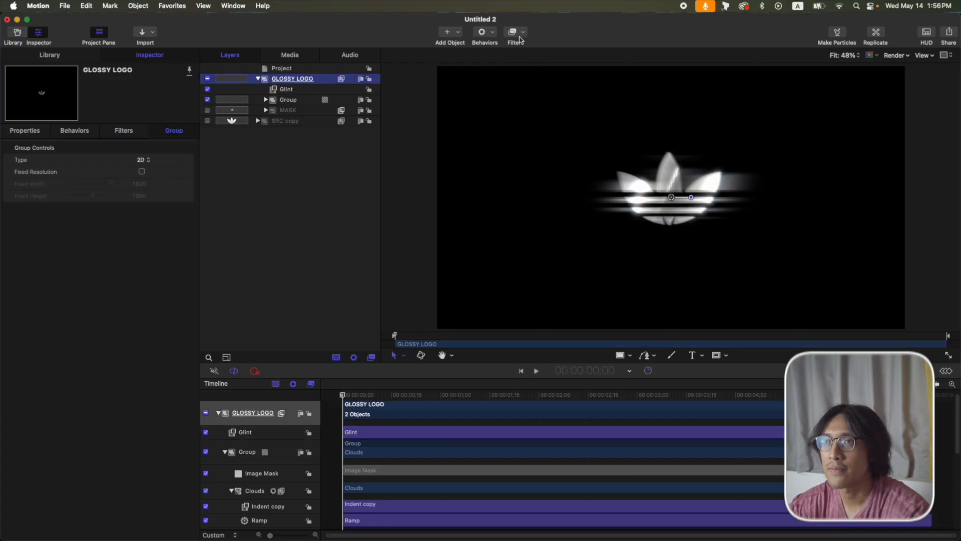
{"action": "left_click", "coordinate": [521, 39]}
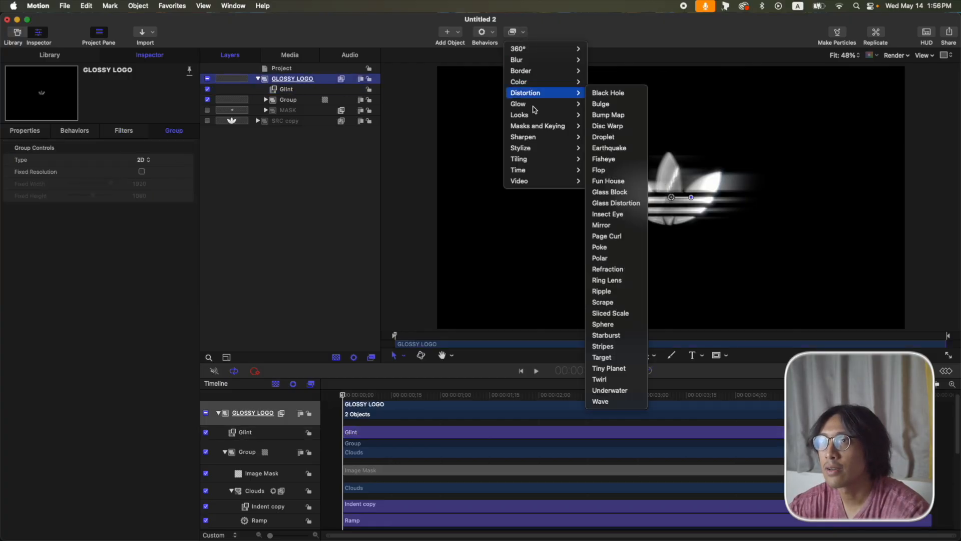
{"action": "mouse_move", "coordinate": [538, 107]}
{"action": "left_click", "coordinate": [609, 114]}
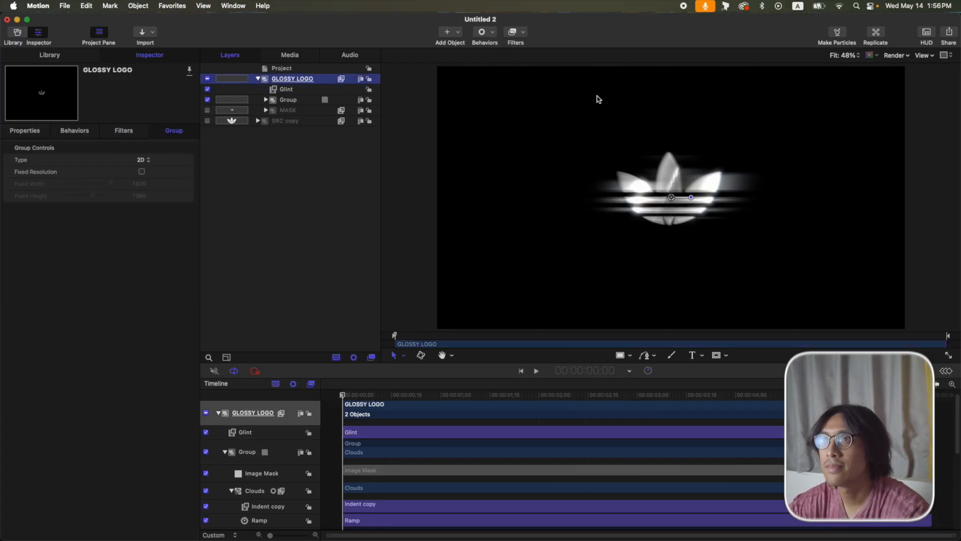
{"action": "left_click", "coordinate": [522, 34]}
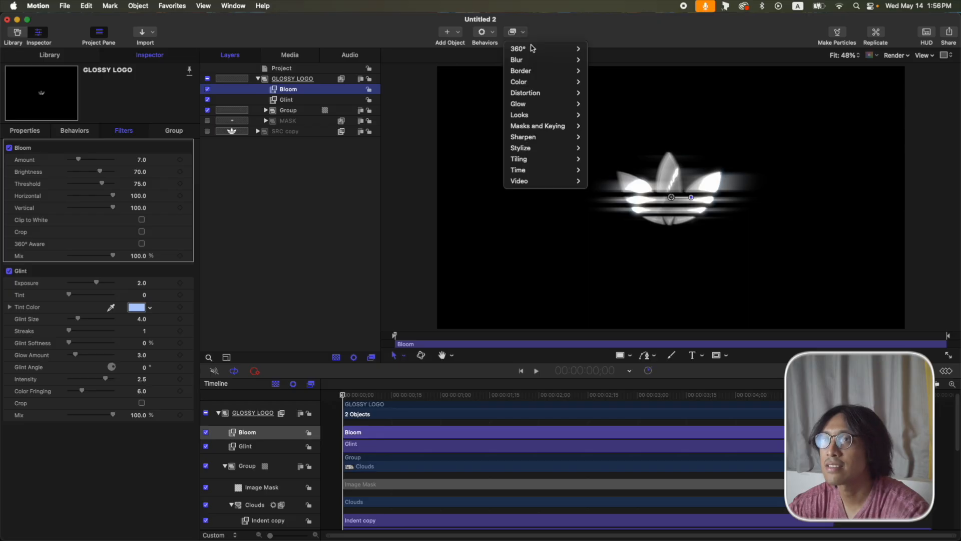
{"action": "mouse_move", "coordinate": [535, 104]}
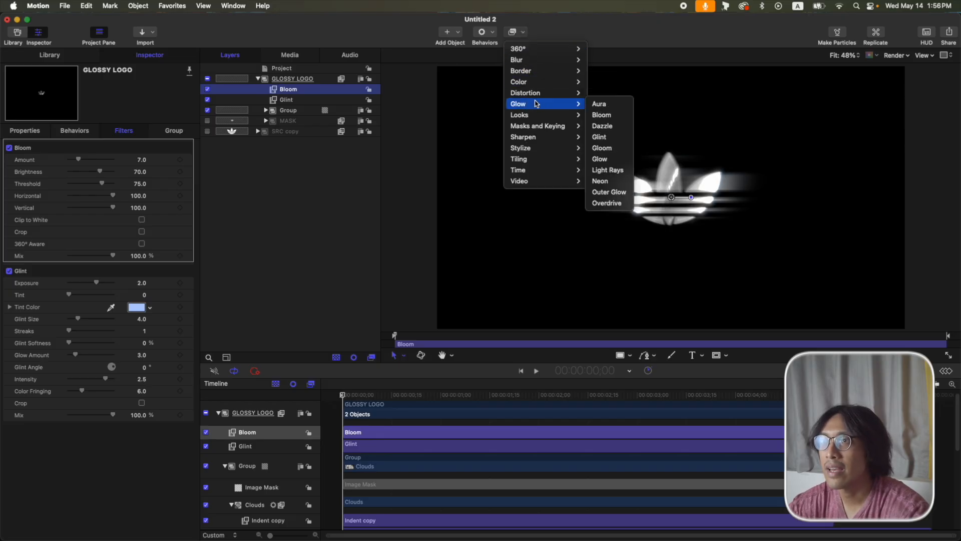
{"action": "left_click", "coordinate": [601, 104]}
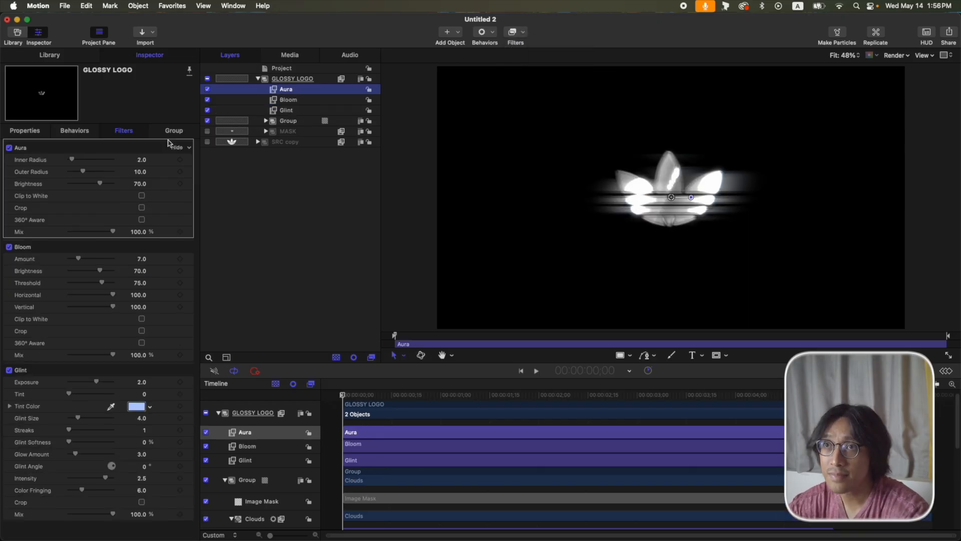
{"action": "left_click", "coordinate": [207, 89]}
{"action": "left_click", "coordinate": [207, 99]}
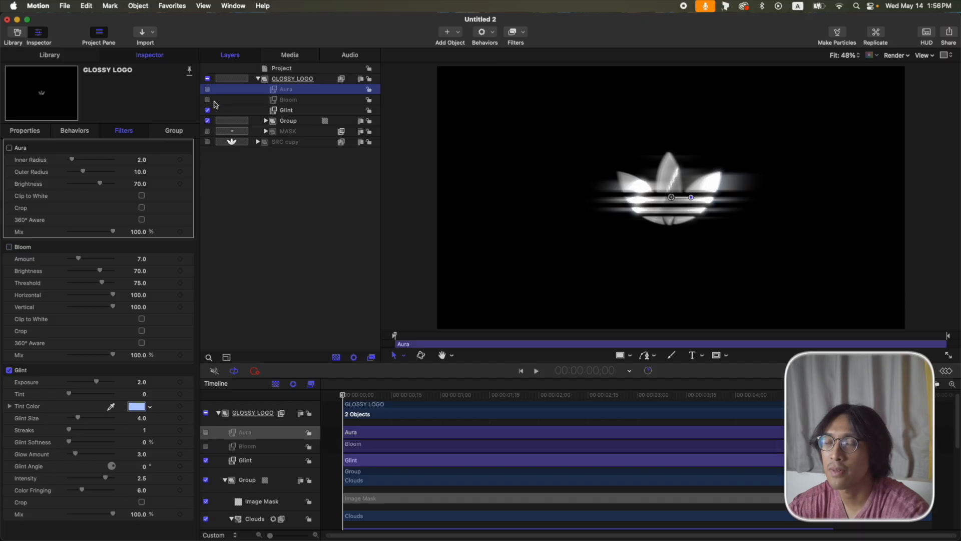
Set the Glint filter to Exposure -2.0, Glint Size 3.0 and 2 streaks.
{"action": "left_click", "coordinate": [299, 111]}
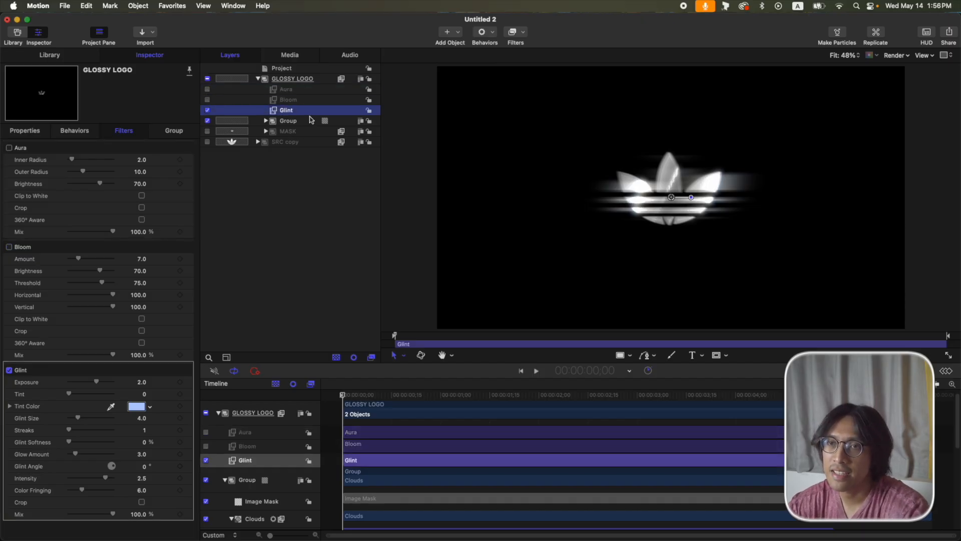
{"action": "left_click", "coordinate": [142, 384]}
{"action": "key", "text": "BackSpace"}
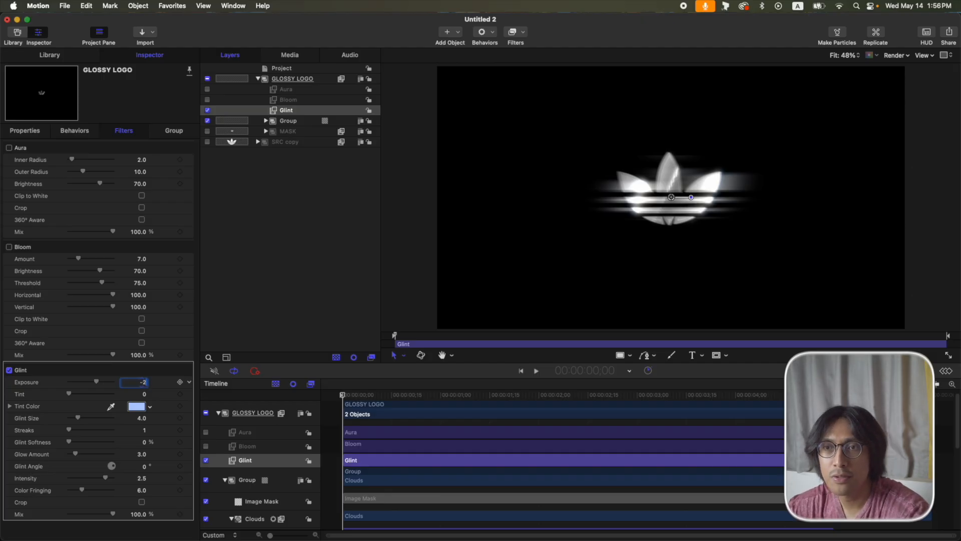
{"action": "type", "text": "-2"}
{"action": "key", "text": "Return"}
{"action": "left_click", "coordinate": [142, 421]}
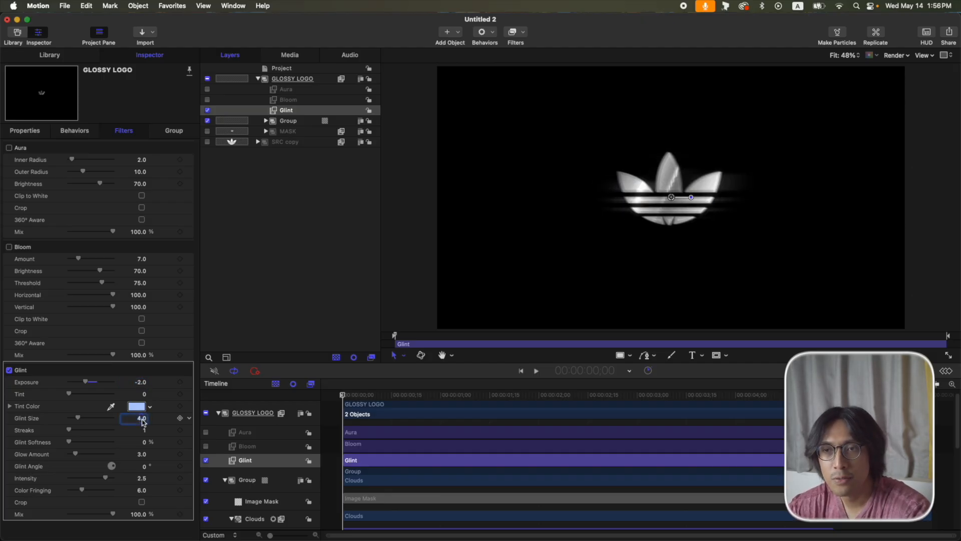
{"action": "type", "text": "3"}
{"action": "key", "text": "Return"}
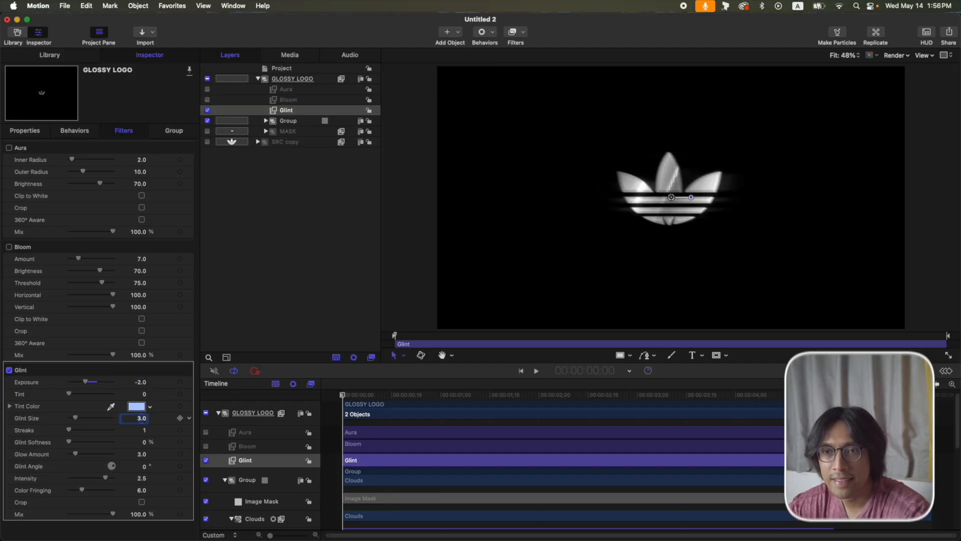
{"action": "left_click", "coordinate": [145, 430]}
{"action": "type", "text": "2"}
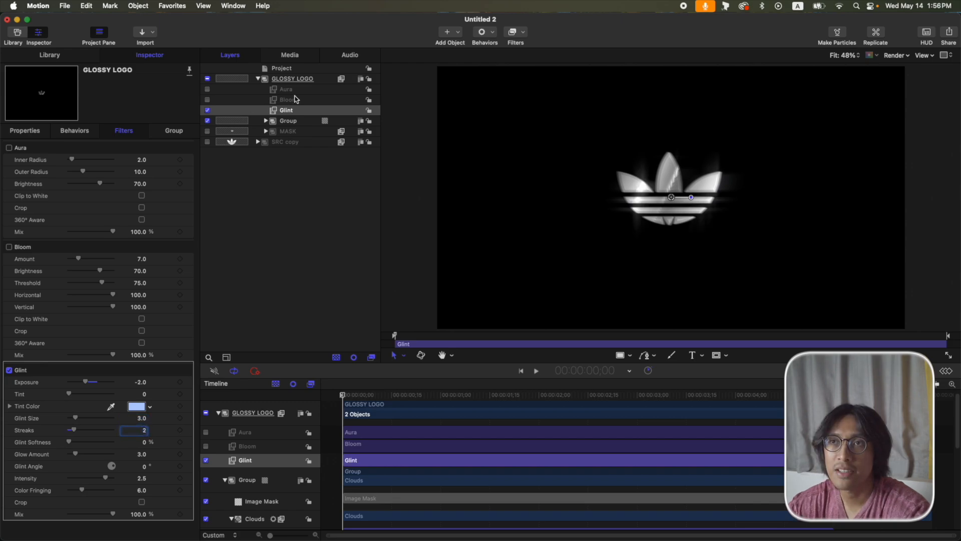
Switch the Bloom filter back on.
{"action": "left_click", "coordinate": [209, 103]}
{"action": "left_click", "coordinate": [208, 100]}
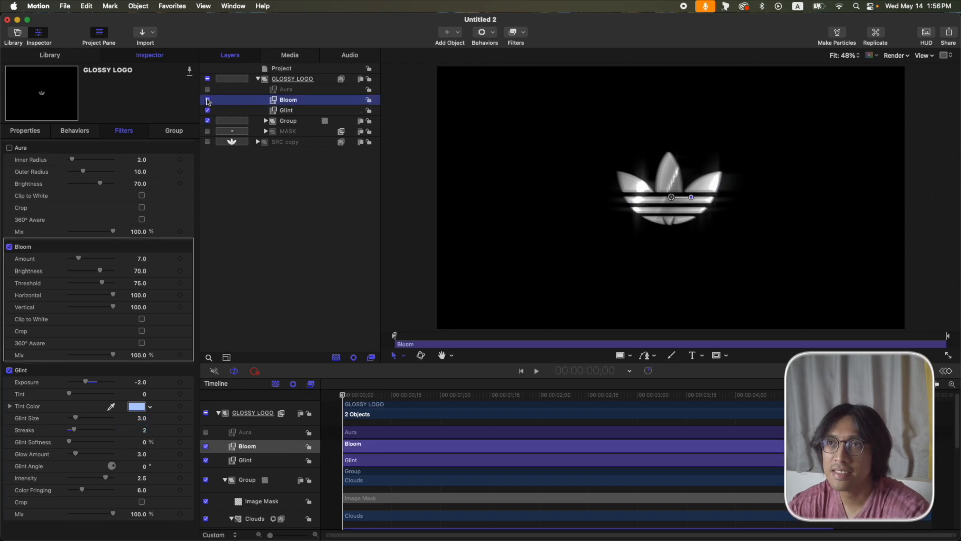
{"action": "left_click", "coordinate": [314, 91]}
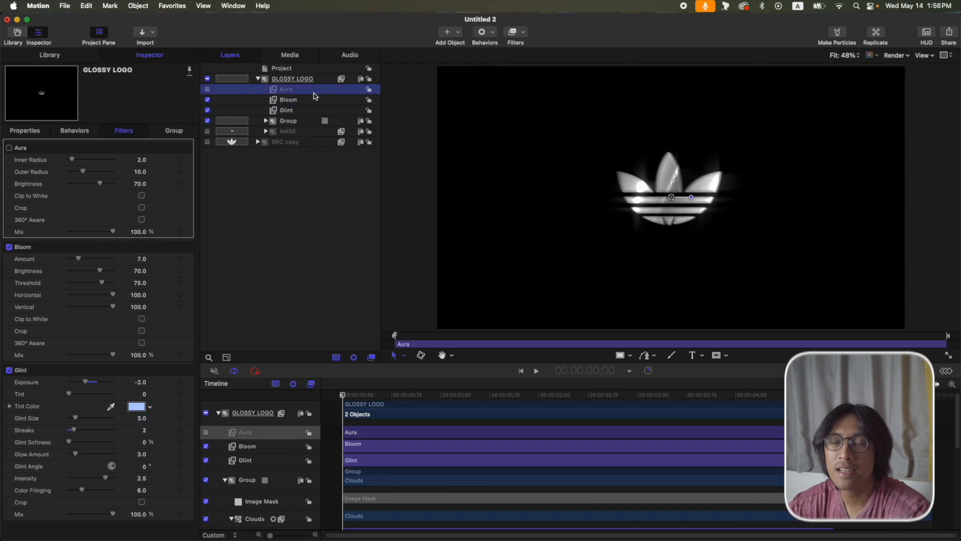
Re-enable the Aura filter and give it Inner Radius 21.0 and Outer Radius 12.0.
{"action": "left_click", "coordinate": [208, 89]}
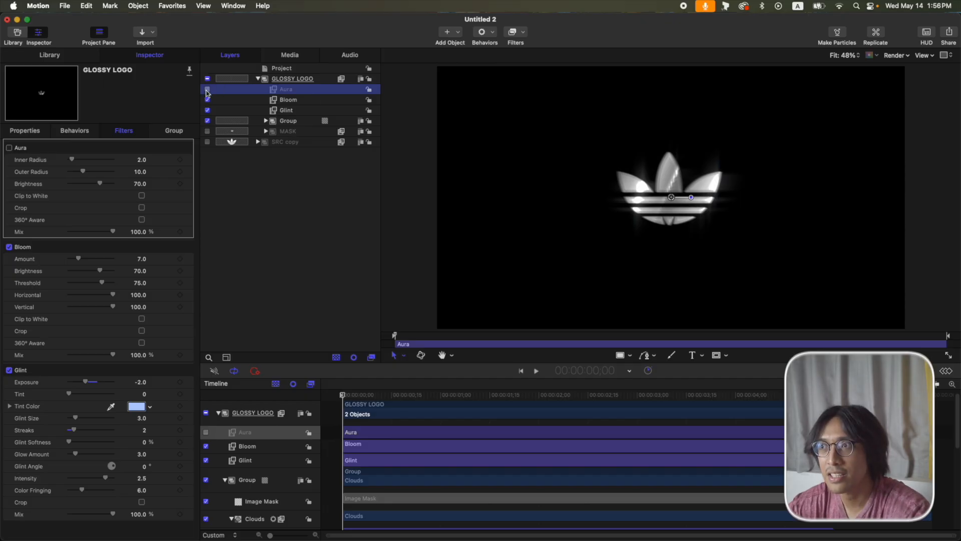
{"action": "left_click", "coordinate": [141, 160]}
{"action": "type", "text": "12"}
{"action": "key", "text": "Return"}
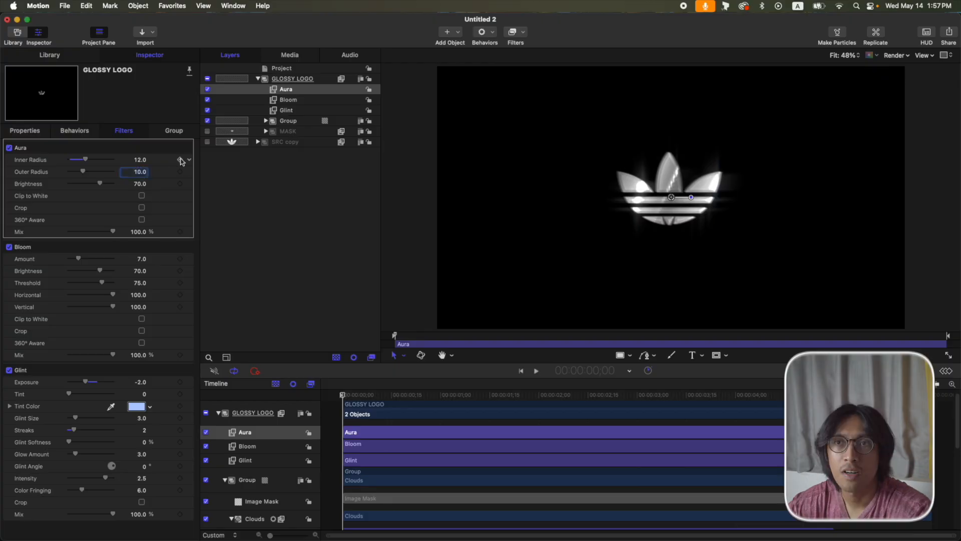
{"action": "left_click", "coordinate": [142, 160]}
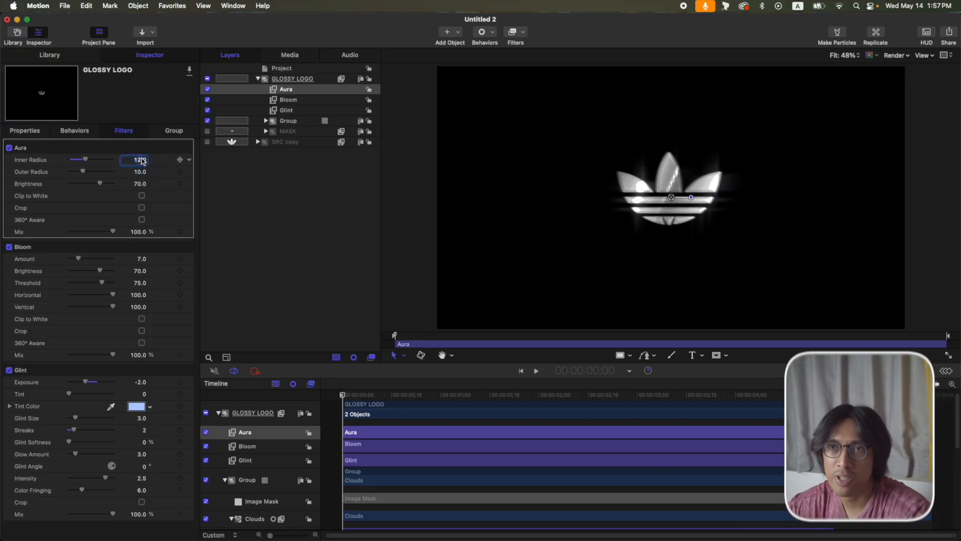
{"action": "type", "text": "21"}
{"action": "key", "text": "Return"}
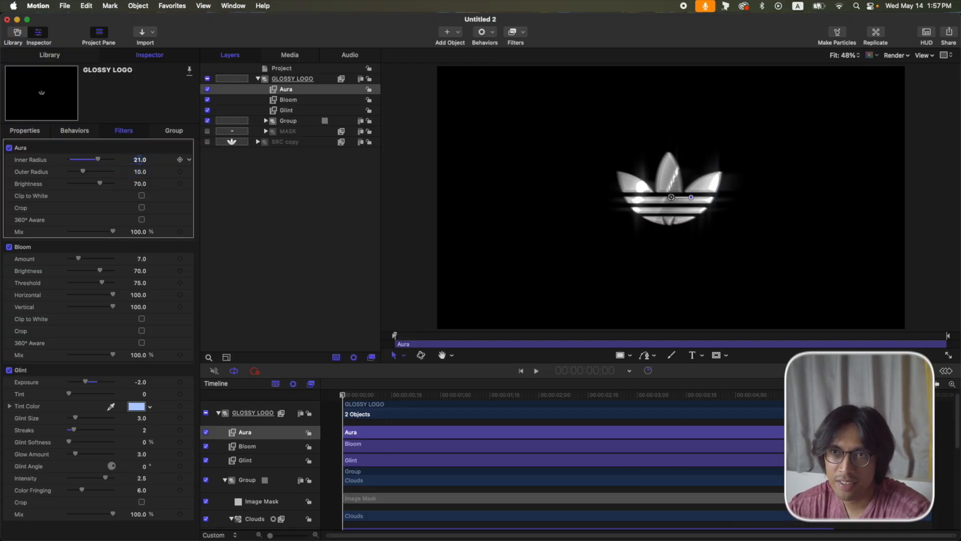
{"action": "left_click", "coordinate": [138, 172]}
{"action": "type", "text": "12"}
{"action": "key", "text": "Return"}
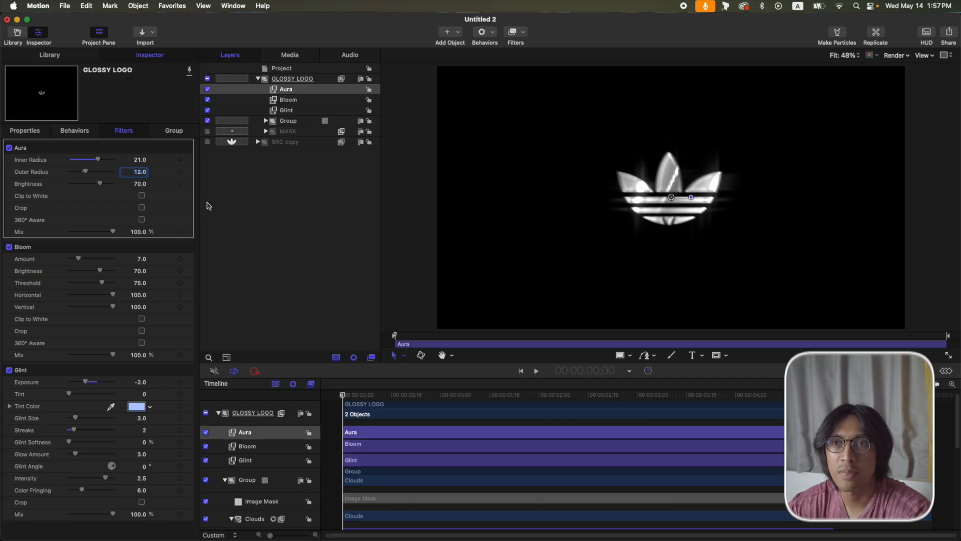
{"action": "left_click", "coordinate": [140, 184]}
{"action": "left_click", "coordinate": [257, 79]}
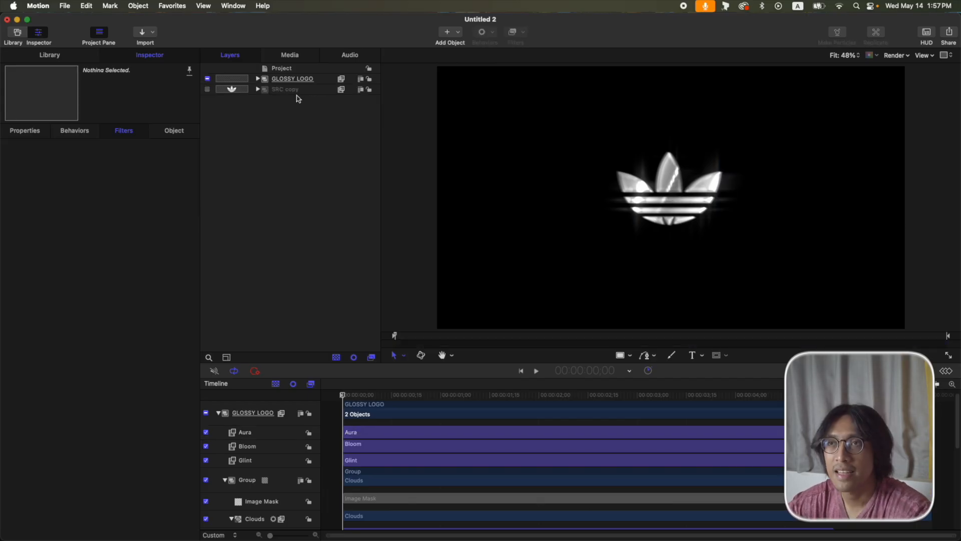
Clone the SRC copy group with K, creating Group 1 holding Clone Layer 1.
{"action": "left_click", "coordinate": [297, 90]}
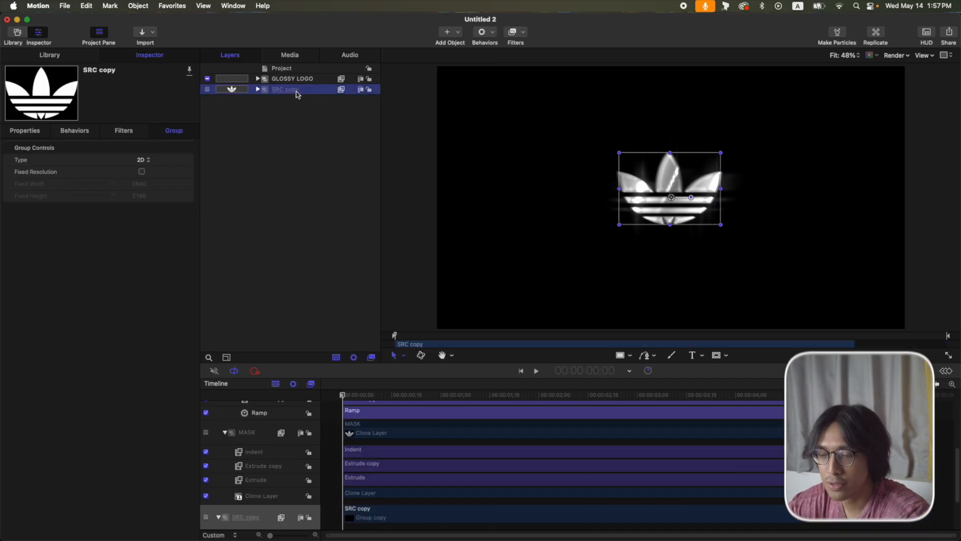
{"action": "key", "text": "k"}
{"action": "left_click", "coordinate": [257, 89]}
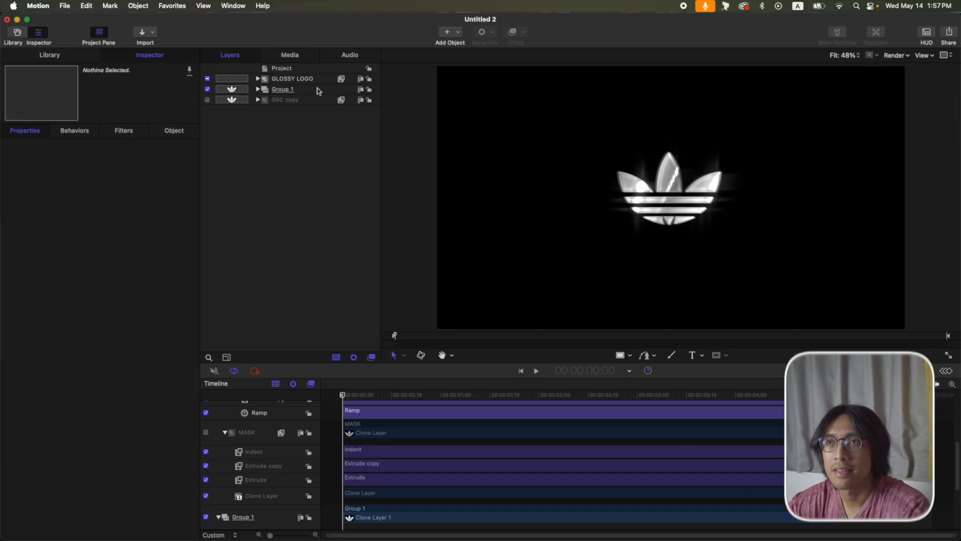
{"action": "left_click", "coordinate": [315, 81]}
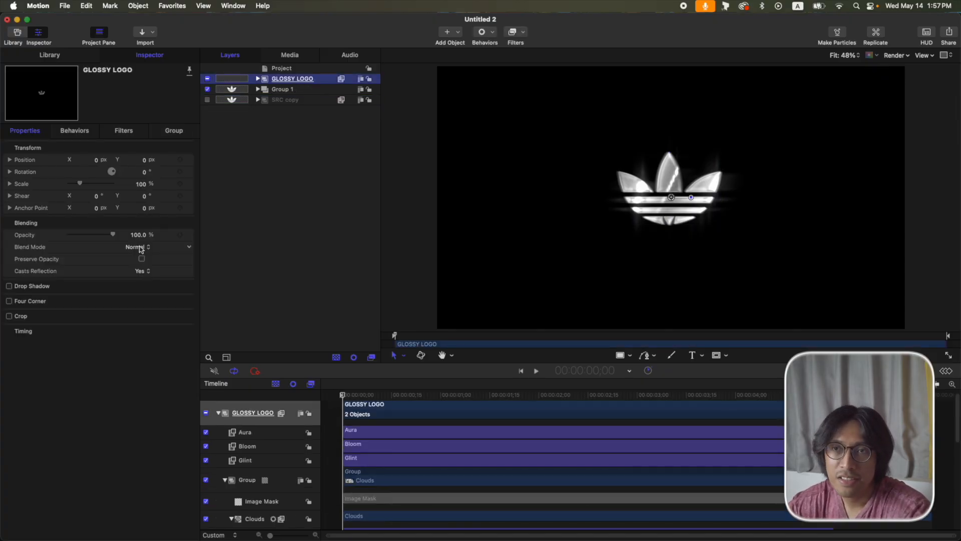
Preview GLOSSY LOGO with the Subtract blend mode, then switch it to Darken.
{"action": "left_click", "coordinate": [140, 247]}
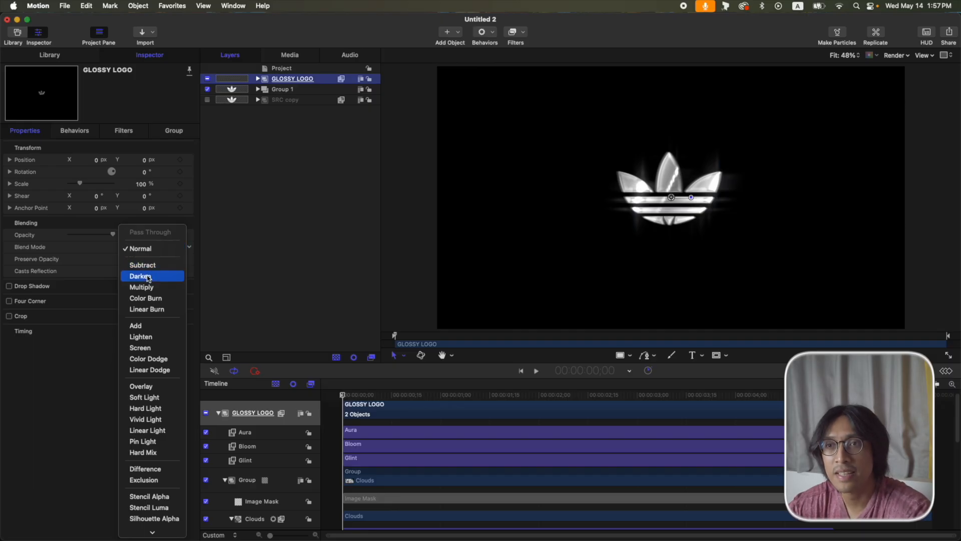
{"action": "left_click", "coordinate": [150, 268]}
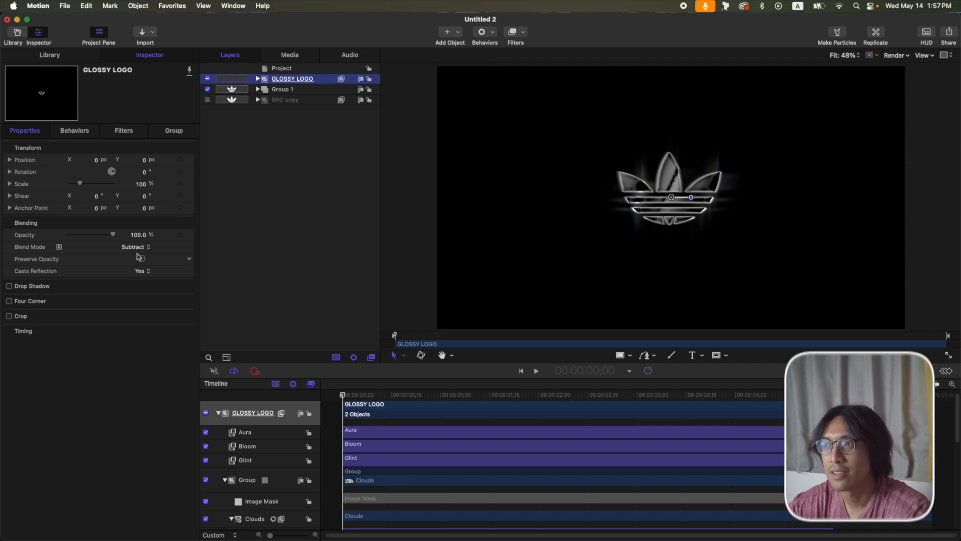
{"action": "key", "text": "space"}
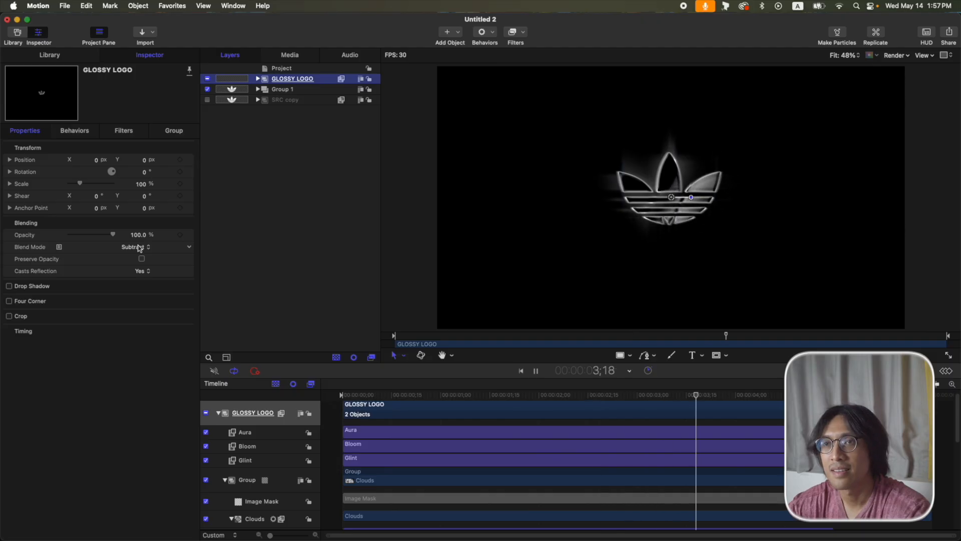
{"action": "left_click", "coordinate": [139, 248]}
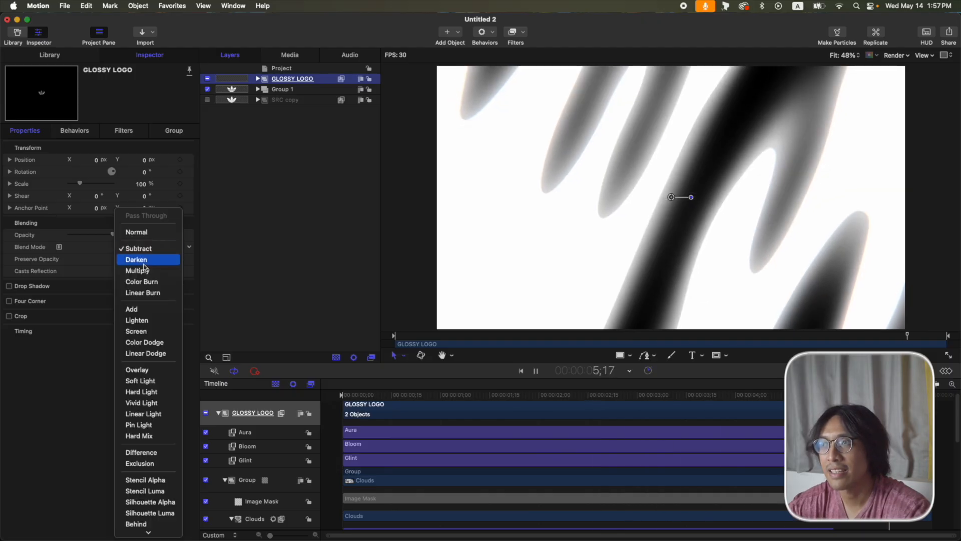
{"action": "left_click", "coordinate": [142, 261]}
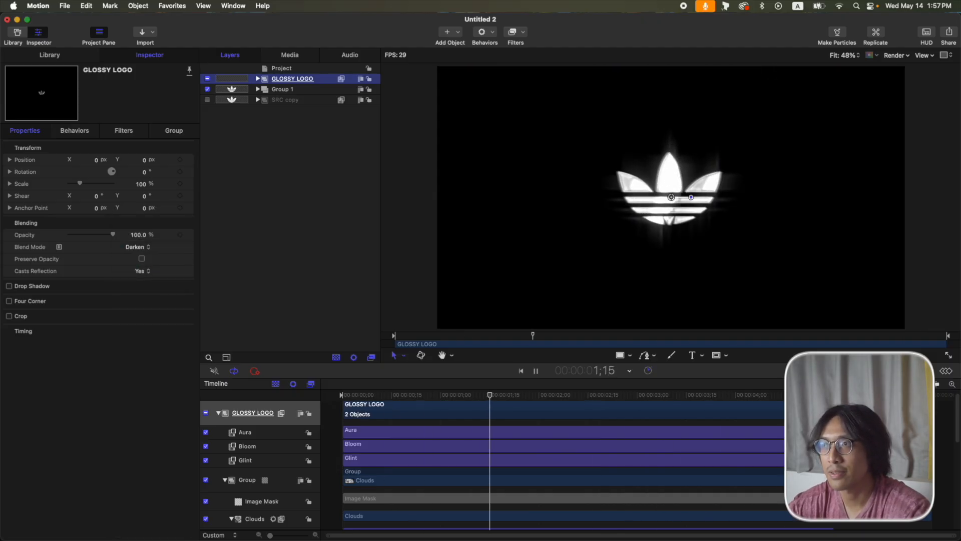
{"action": "key", "text": "space"}
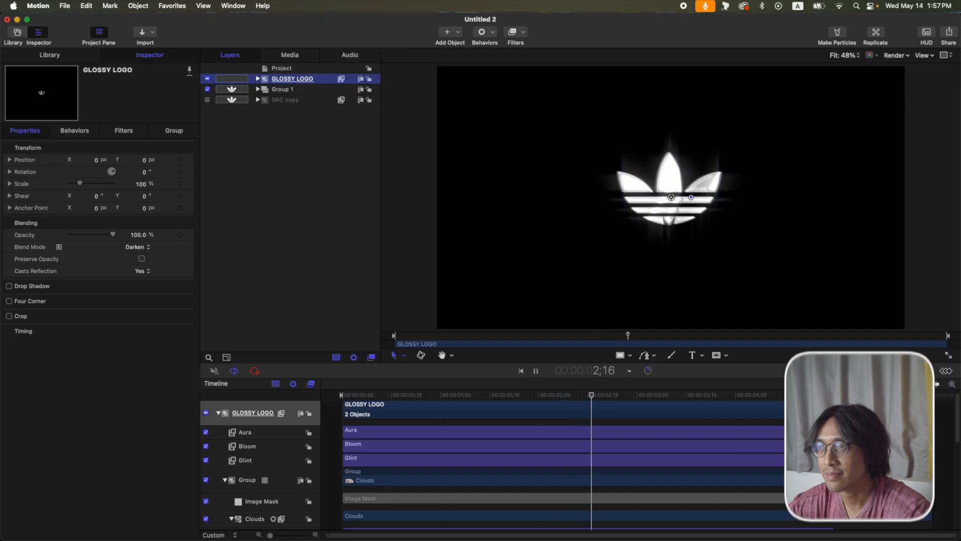